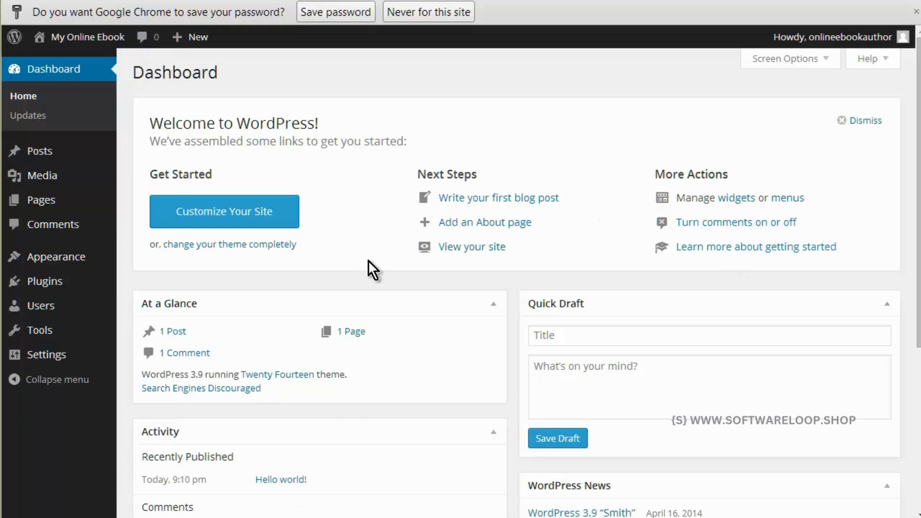
Search the plugin directory for s2member, then install and activate the s2Member Framework plugin
left_click(320, 14)
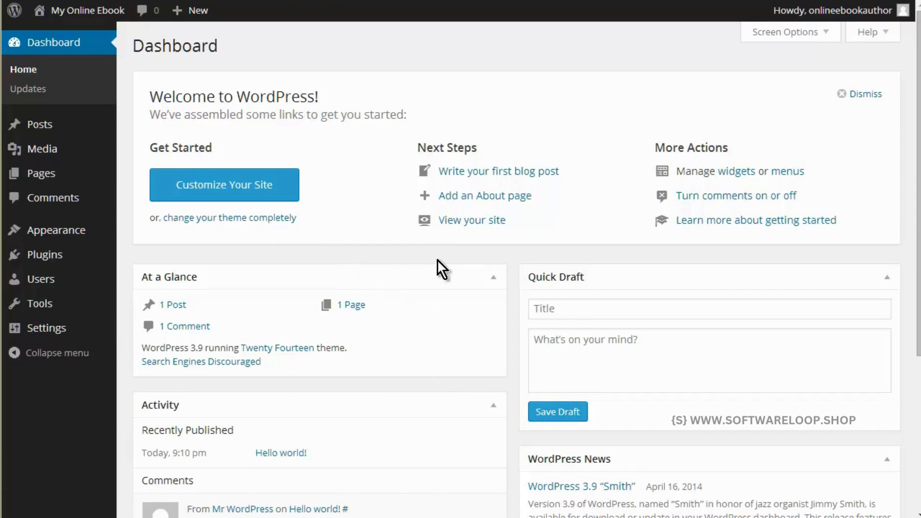
mouse_move(61, 256)
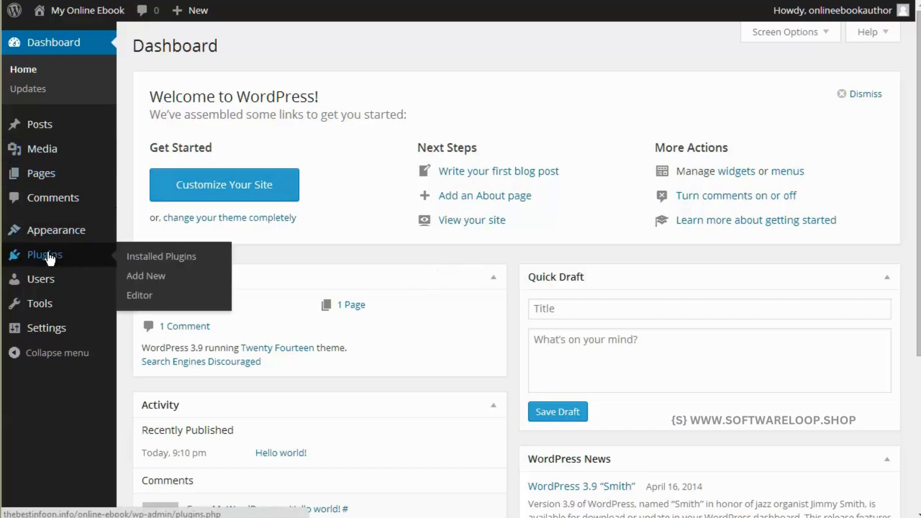
left_click(129, 258)
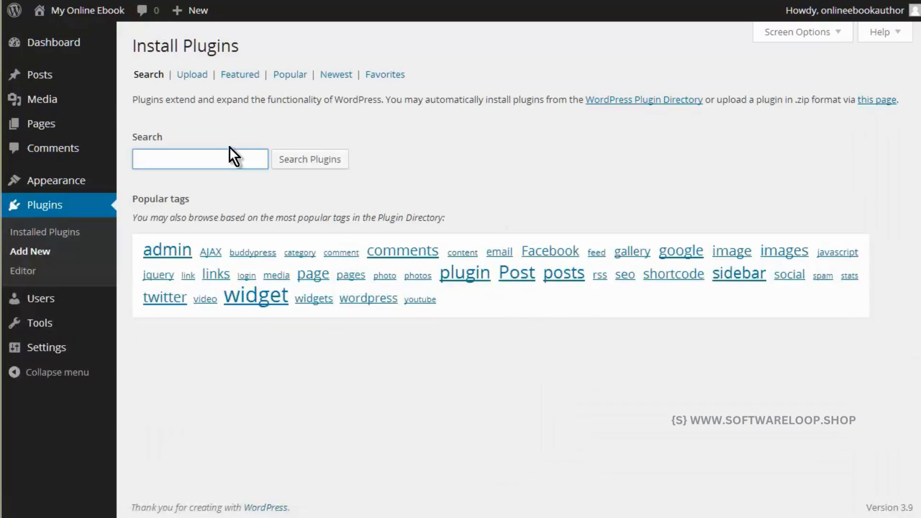
type("s2member")
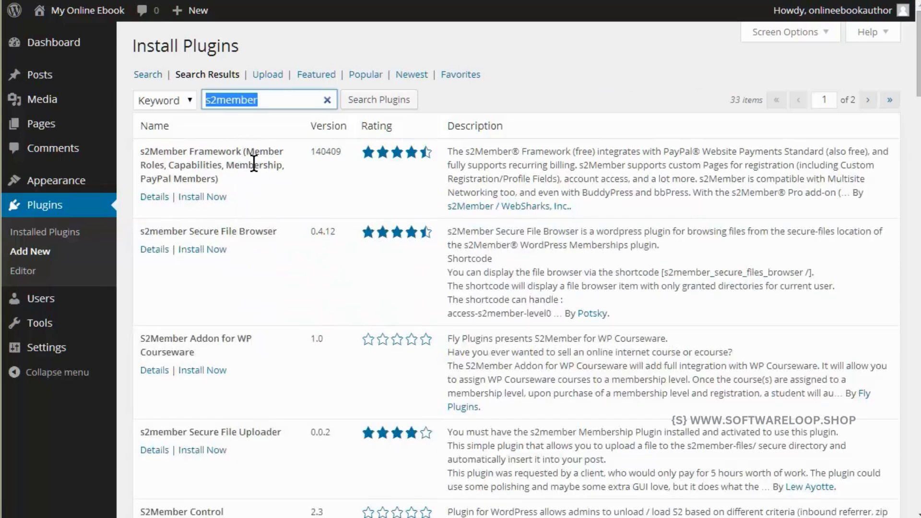
left_click(220, 198)
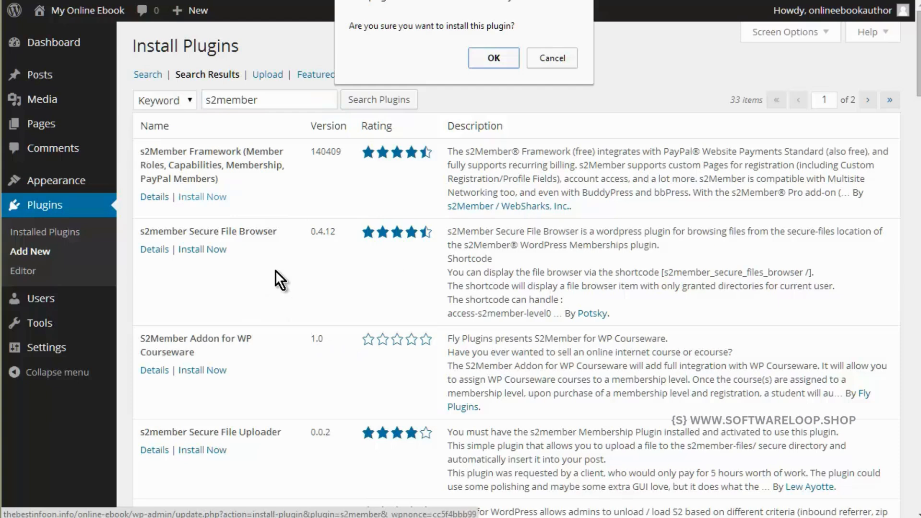
left_click(489, 58)
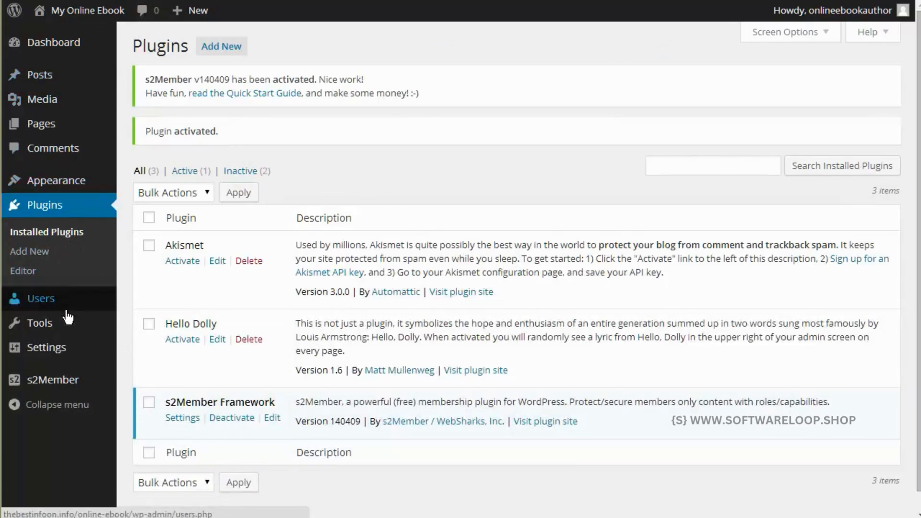
Open s2Member's General Options and review the Deactivation Safeguards section
mouse_move(65, 384)
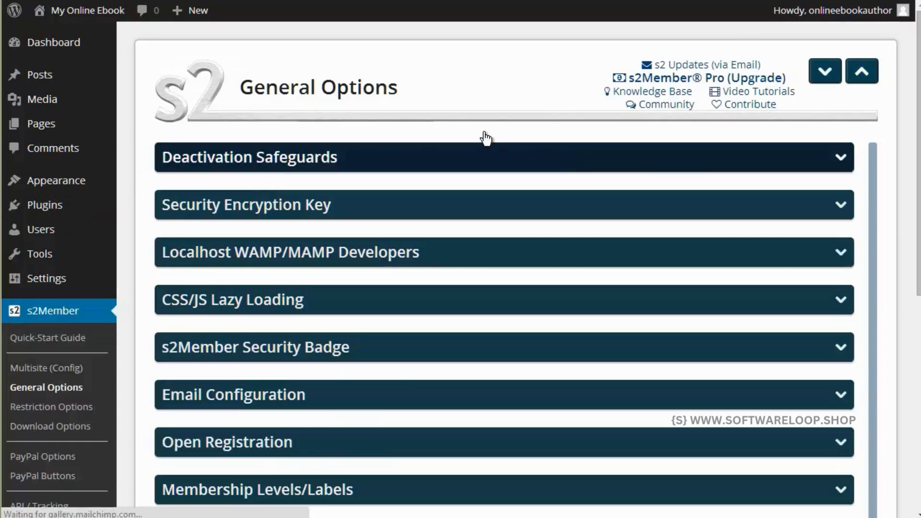
left_click(298, 160)
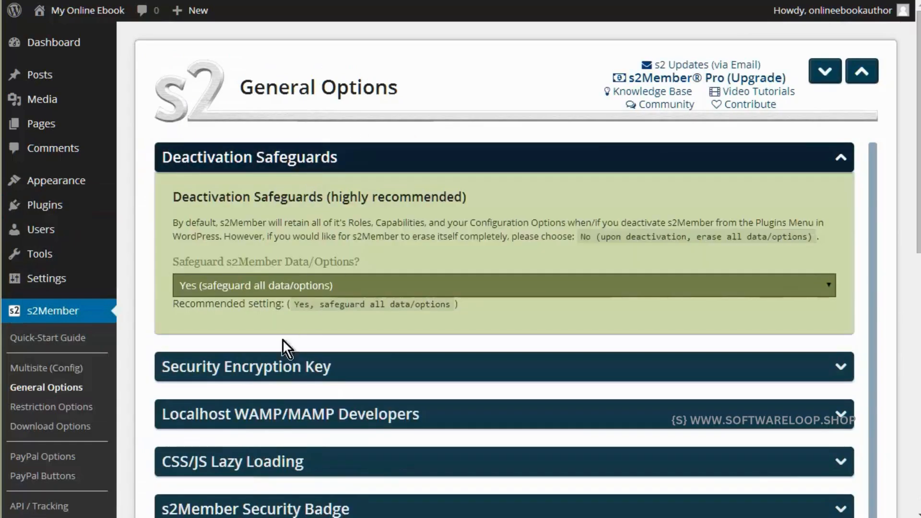
scroll(380, 282, "down", 3)
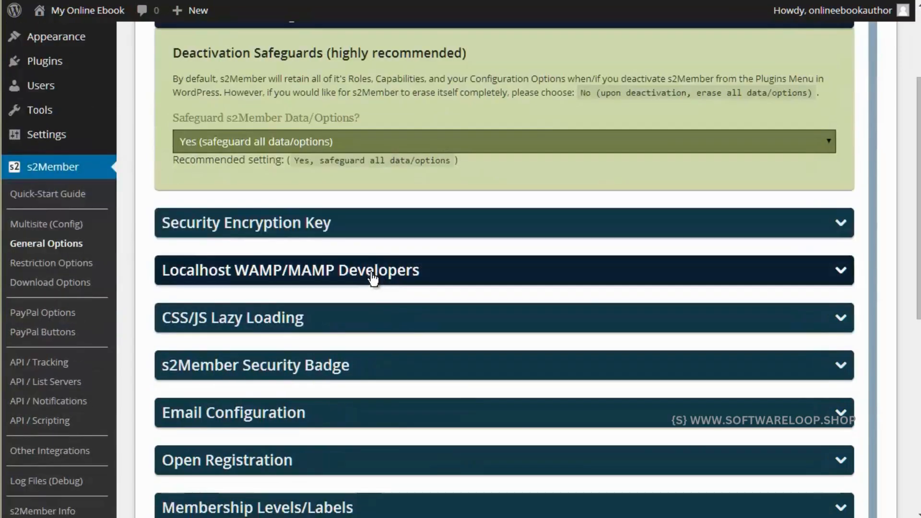
Auto-generate a value for the Security Encryption Key field in s2Member's General Options
left_click(301, 225)
scroll(370, 214, "down", 3)
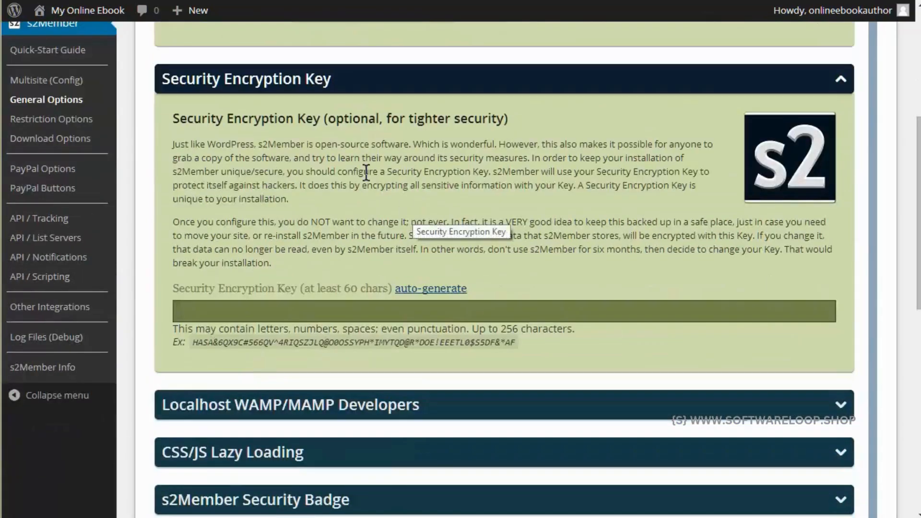
scroll(479, 173, "down", 2)
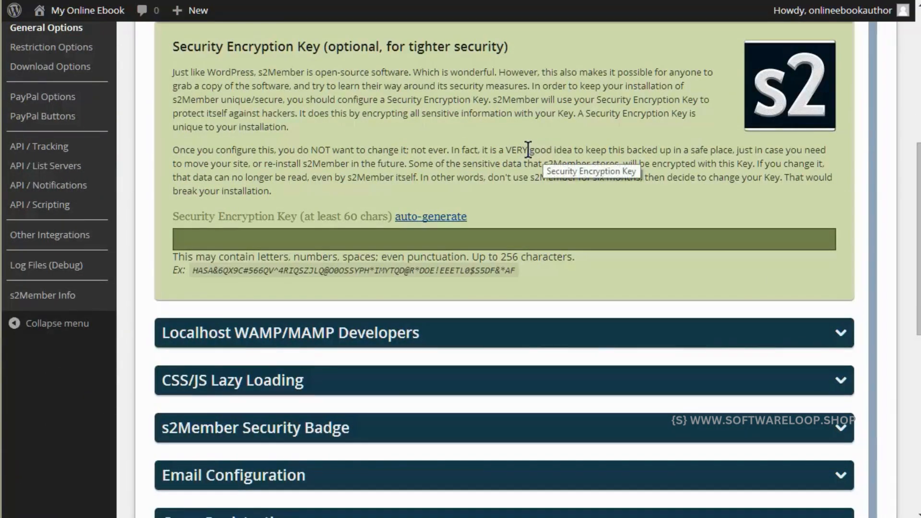
left_click(428, 218)
Review the Email Configuration settings and the Open Registration option for free subscribers
scroll(580, 240, "down", 3)
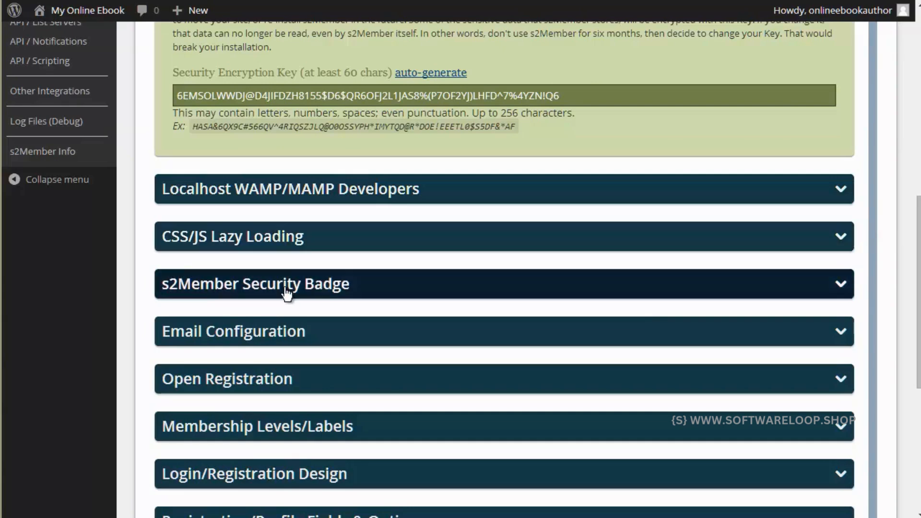
scroll(279, 338, "down", 2)
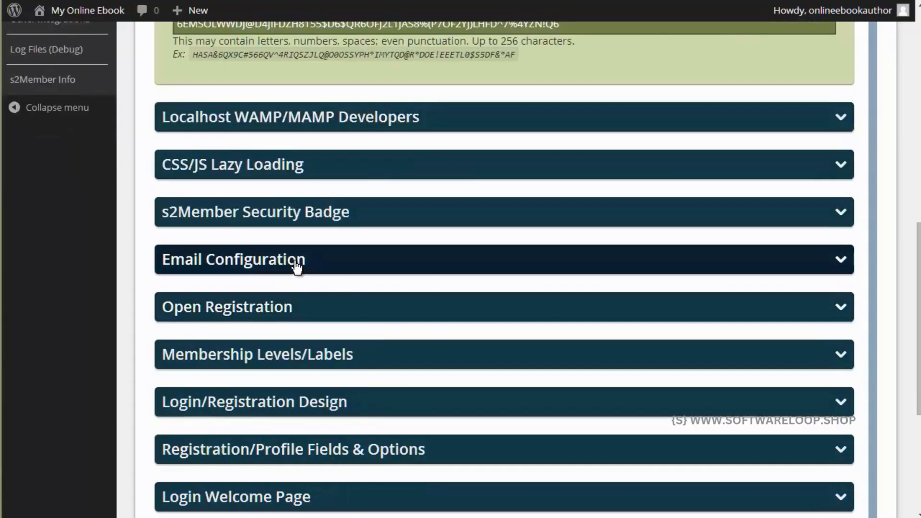
left_click(296, 265)
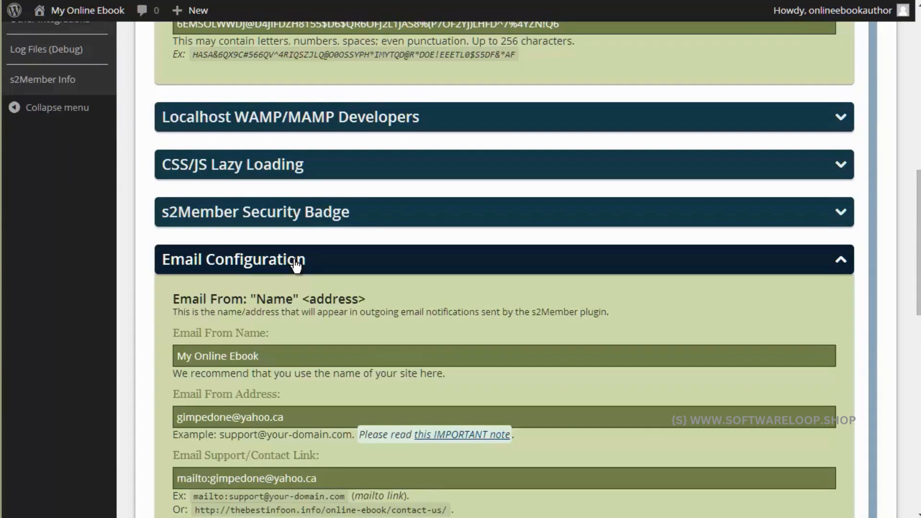
left_click(295, 264)
scroll(304, 262, "down", 2)
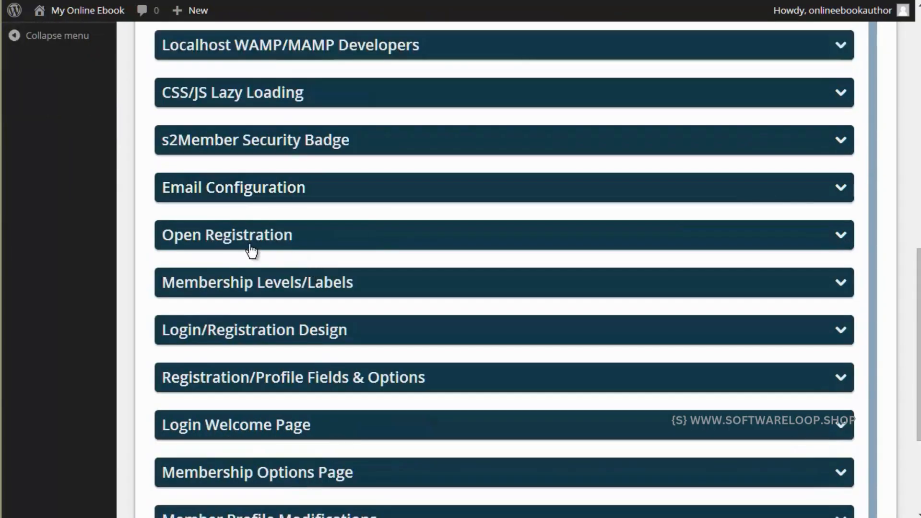
left_click(286, 240)
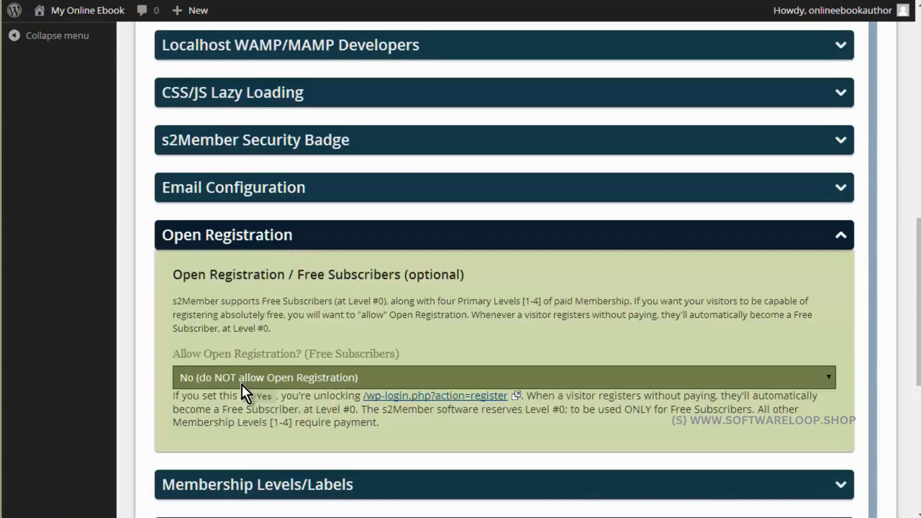
scroll(415, 289, "down", 6)
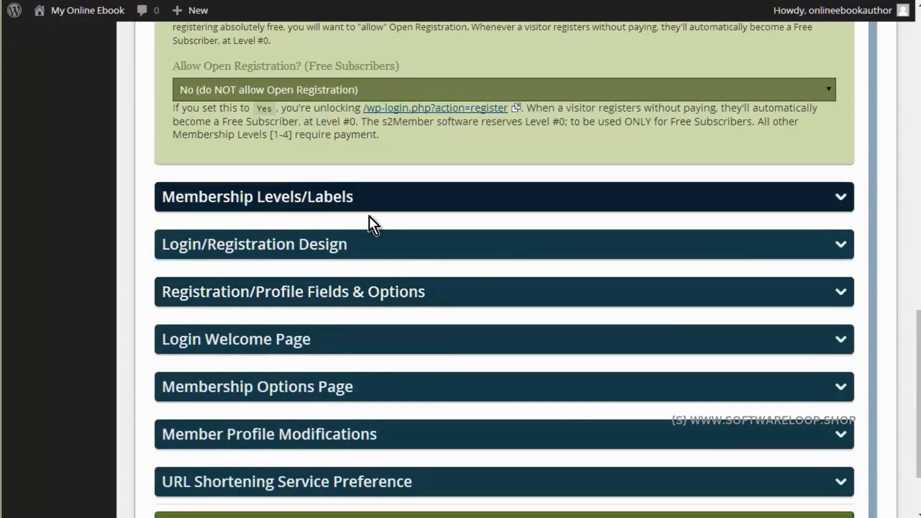
Replace the Level #1 Members label with Paid in the Membership Levels/Labels section
left_click(428, 196)
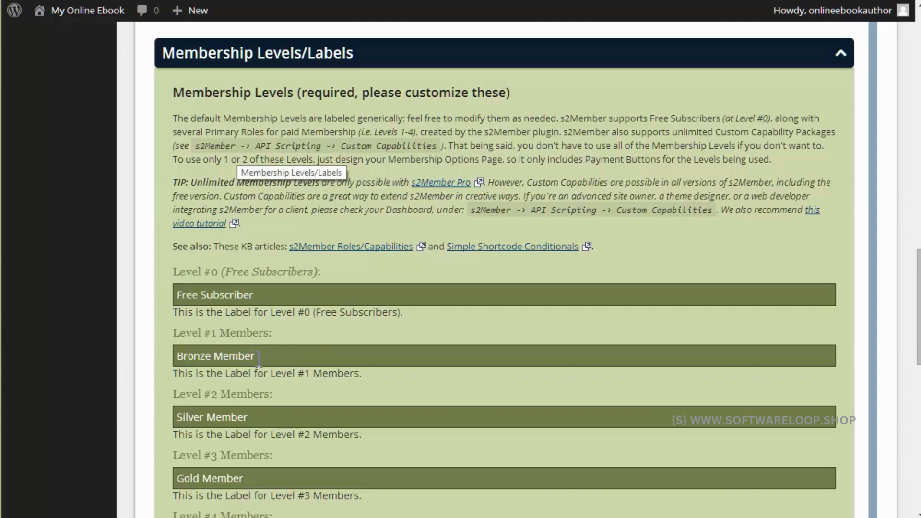
left_click_drag(257, 356, 57, 352)
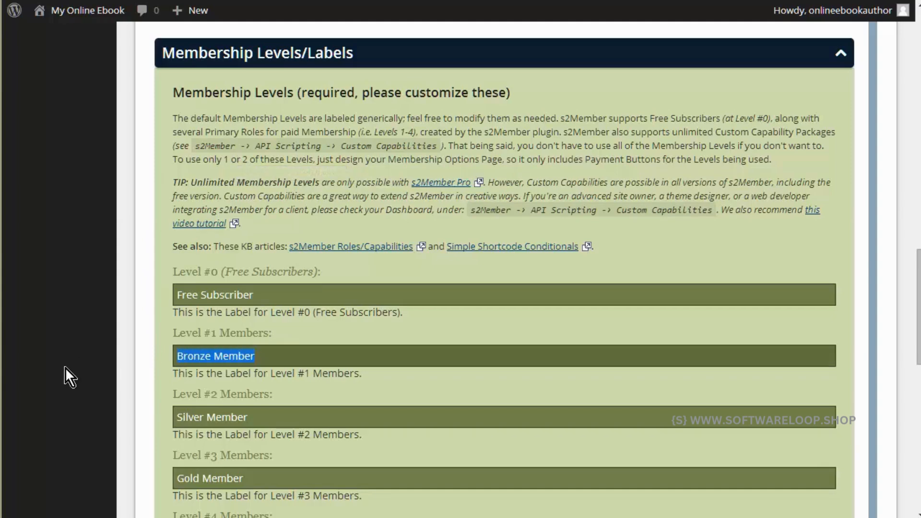
type("Paid")
Examine the Login/Registration Design section, including its font, background and footer settings
scroll(173, 290, "down", 3)
scroll(234, 225, "down", 6)
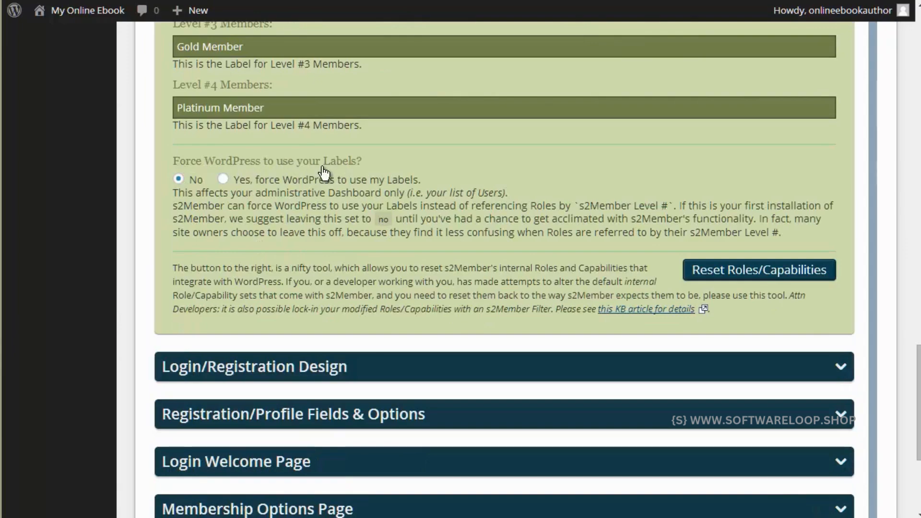
scroll(304, 211, "down", 5)
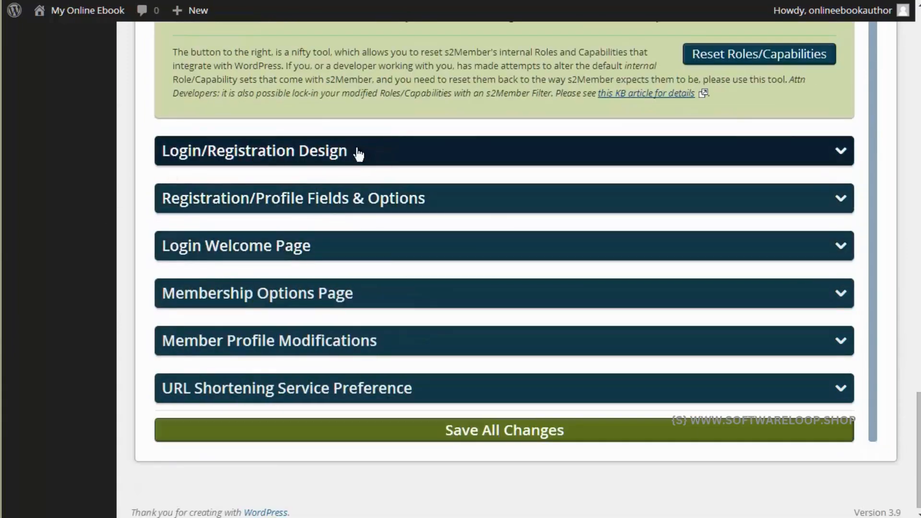
left_click(306, 150)
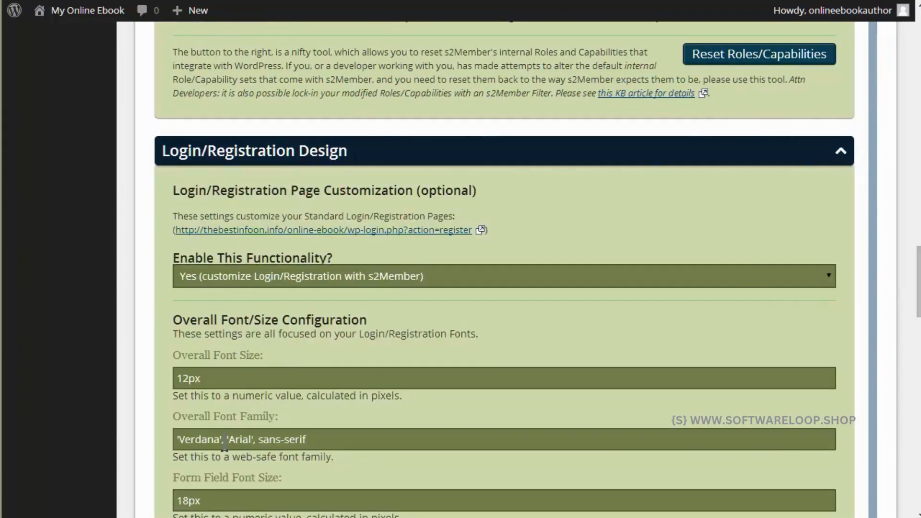
scroll(278, 307, "down", 3)
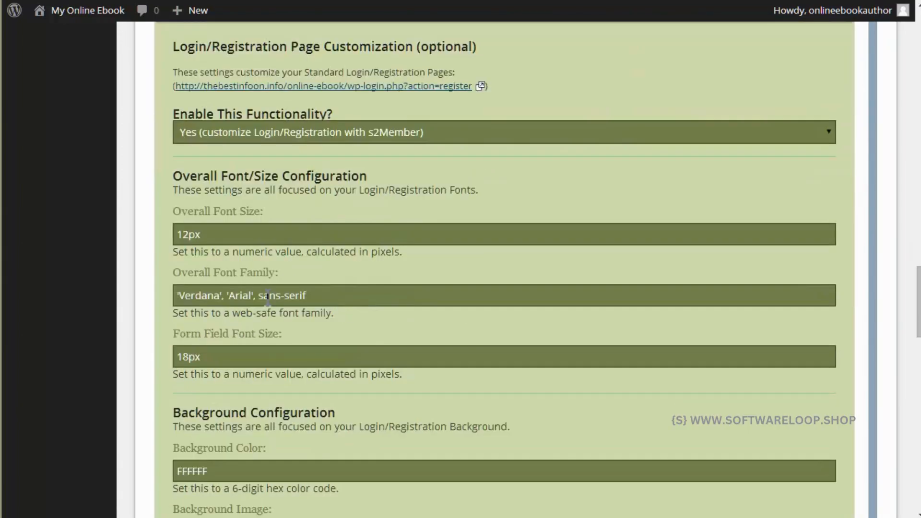
scroll(268, 295, "down", 6)
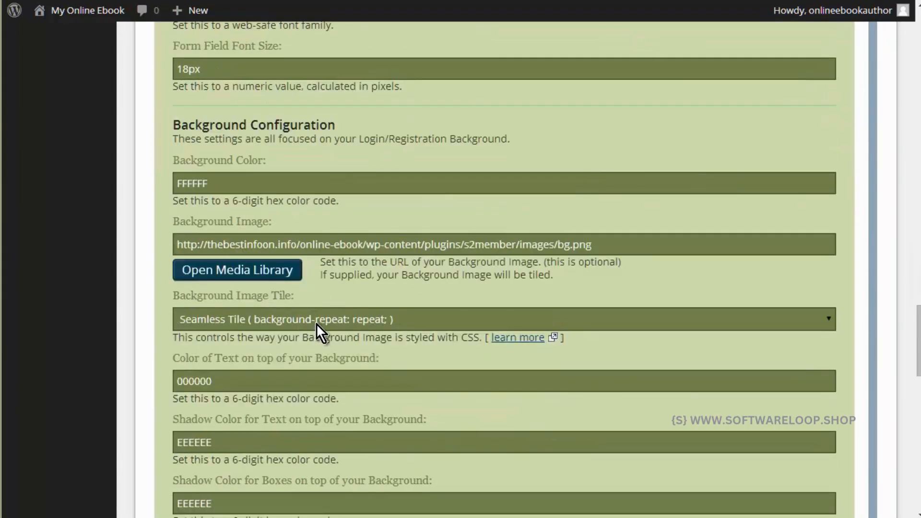
scroll(314, 321, "up", 9)
scroll(269, 221, "up", 4)
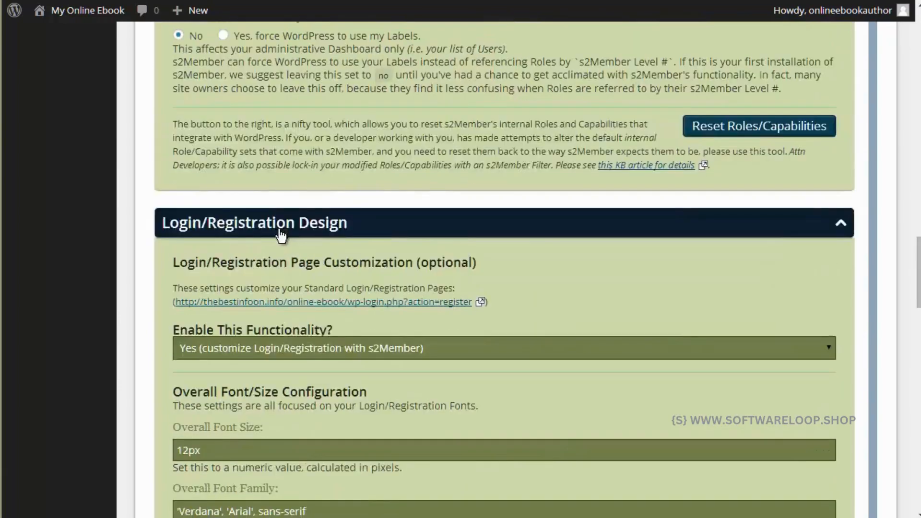
scroll(289, 239, "down", 6)
scroll(289, 238, "down", 10)
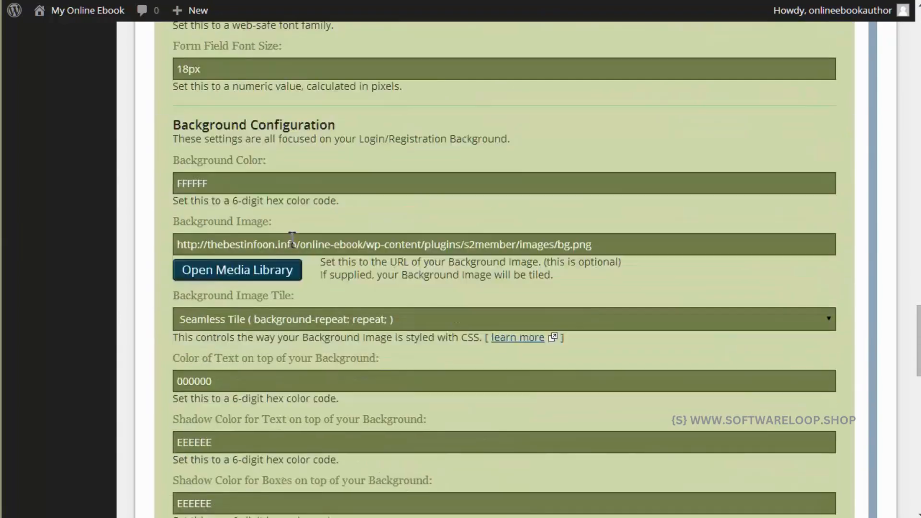
scroll(288, 314, "down", 3)
scroll(283, 317, "down", 12)
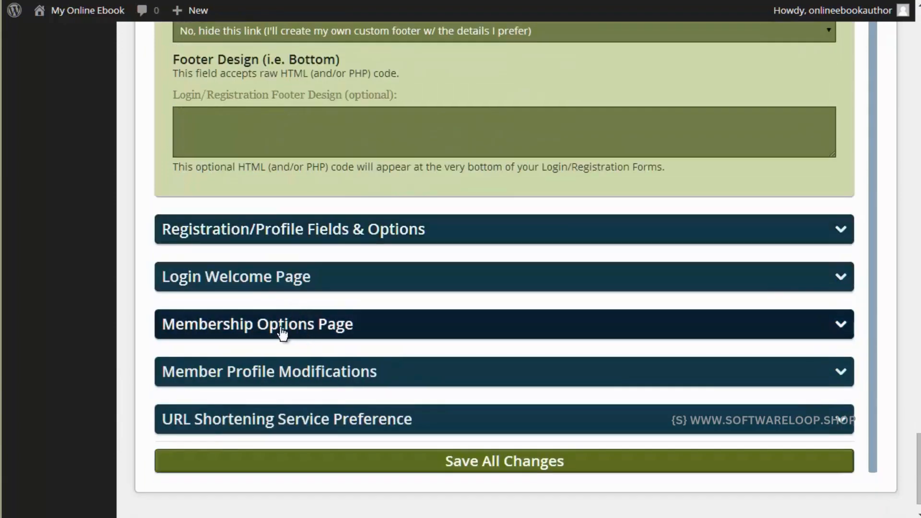
Check the Registration/Profile Fields & Options section and collapse it again
scroll(393, 259, "down", 1)
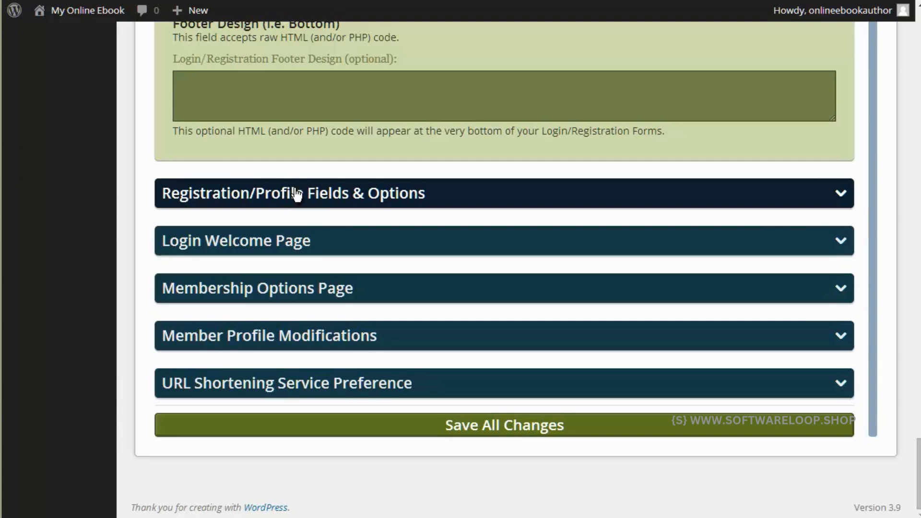
left_click(384, 197)
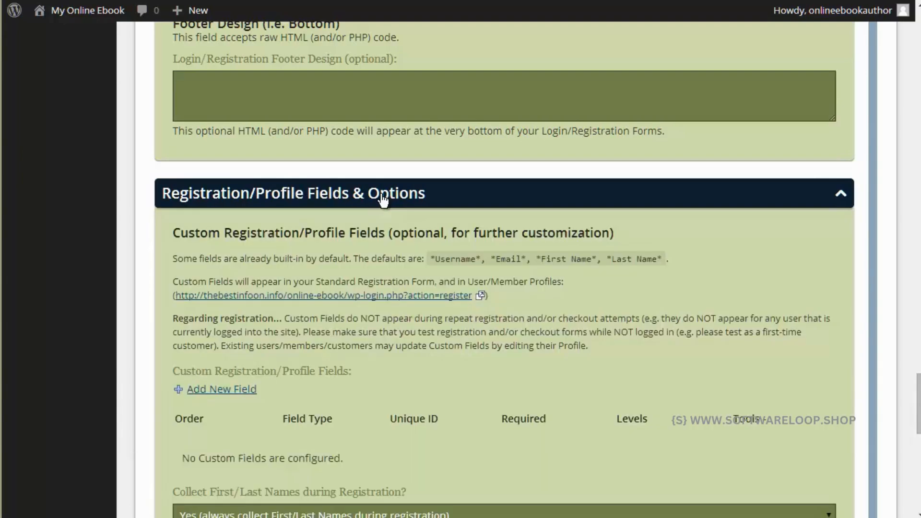
left_click(384, 199)
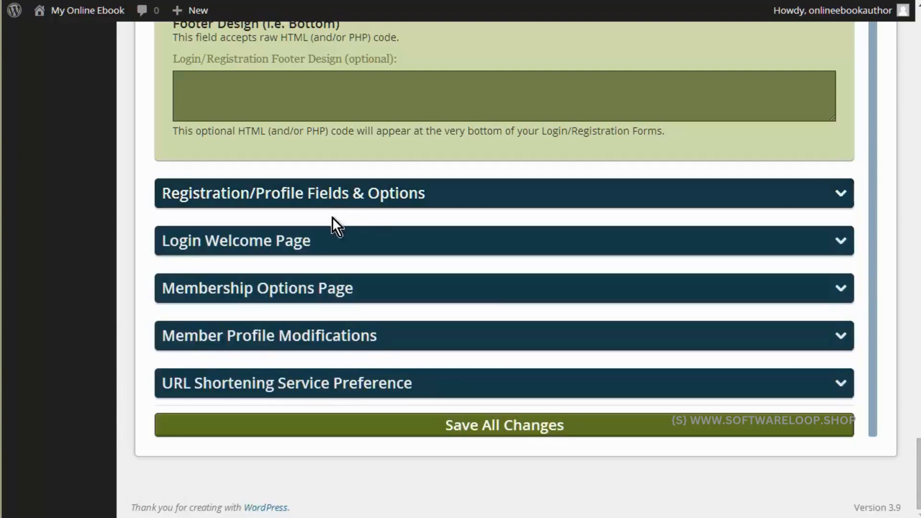
Set the Login Welcome Page that members see after logging in to Sample Page
left_click(276, 250)
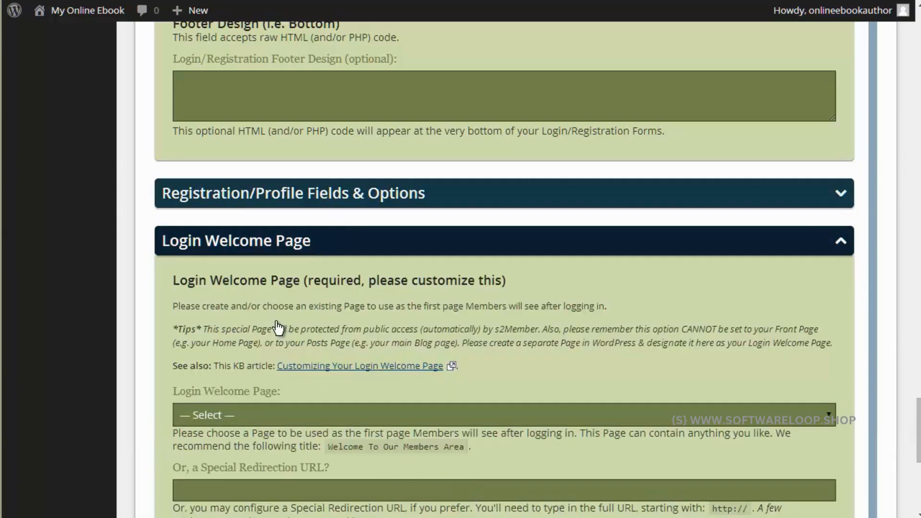
scroll(309, 320, "down", 1)
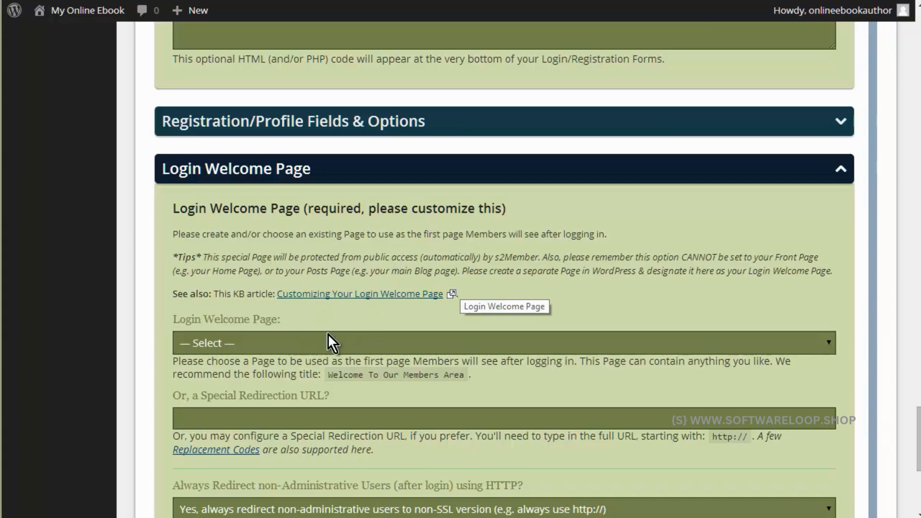
left_click(264, 345)
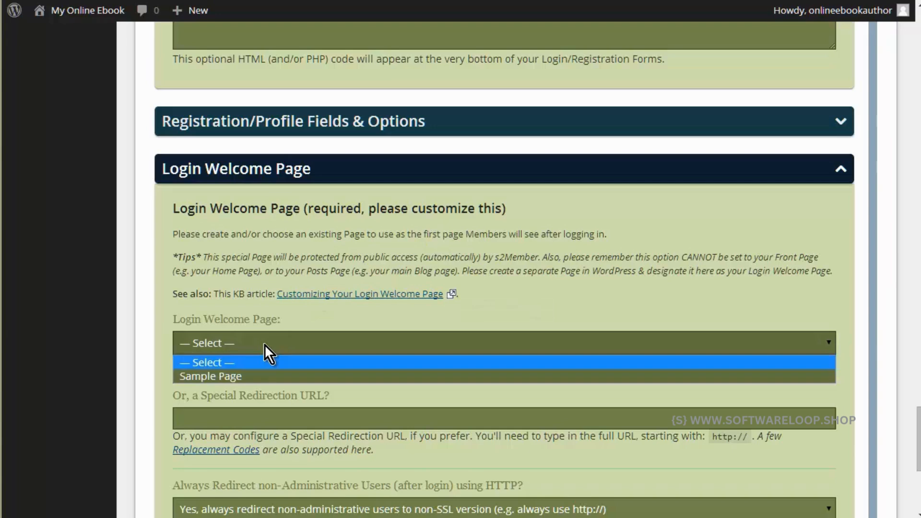
left_click(255, 379)
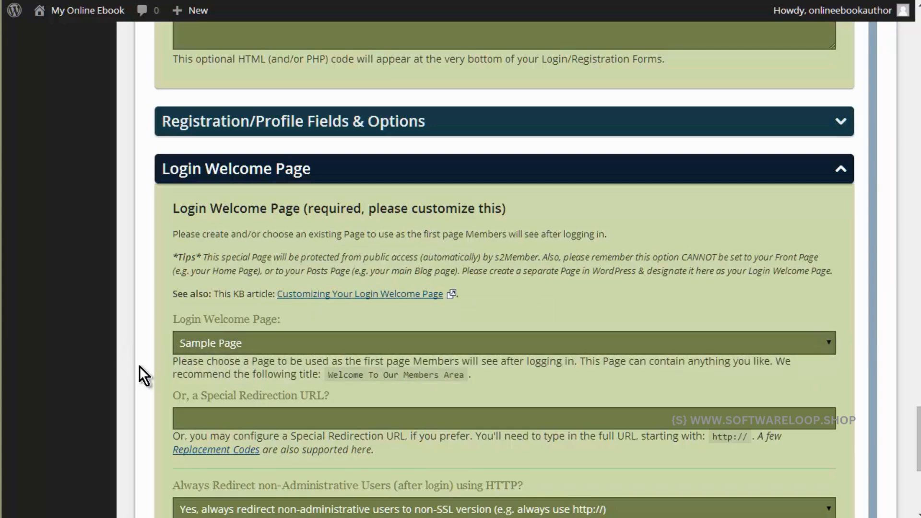
scroll(139, 366, "down", 5)
scroll(139, 367, "down", 2)
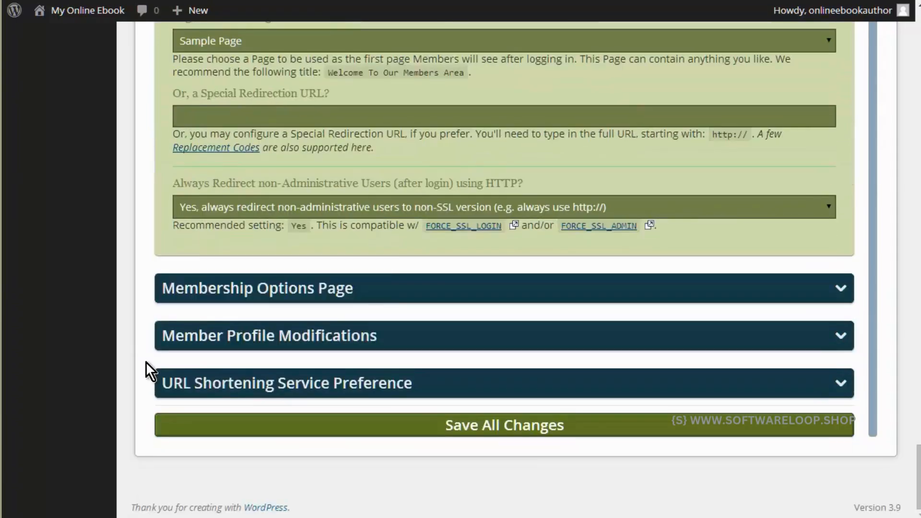
Review the Membership Options Page section, leaving its page unselected, and save all changes to the general options
left_click(340, 289)
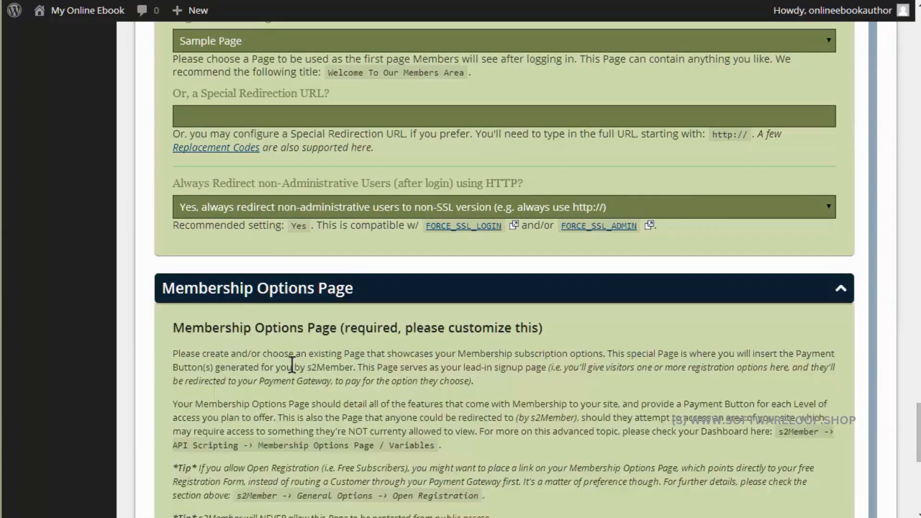
scroll(292, 361, "down", 5)
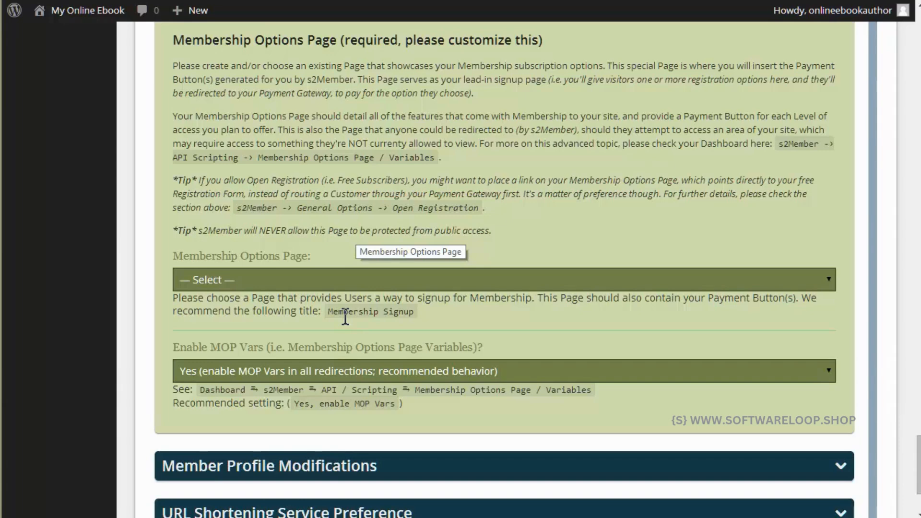
left_click(275, 281)
left_click(275, 281)
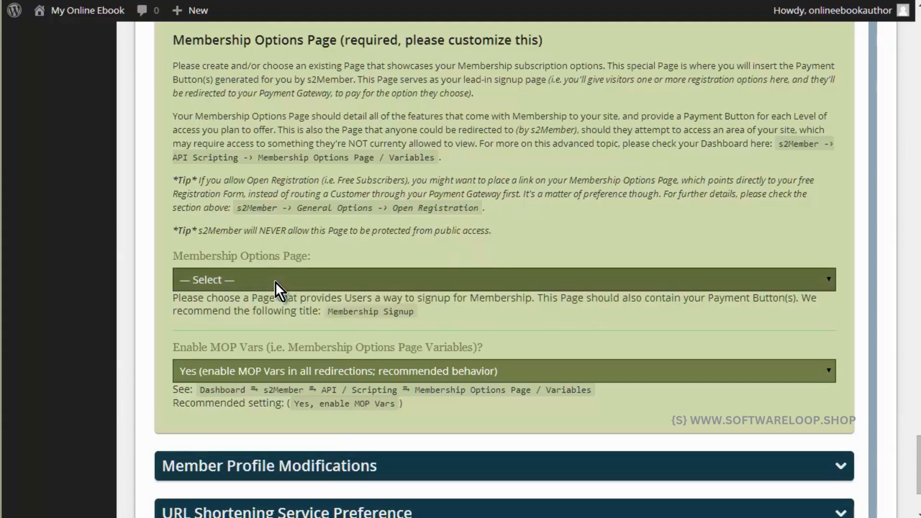
scroll(335, 301, "down", 3)
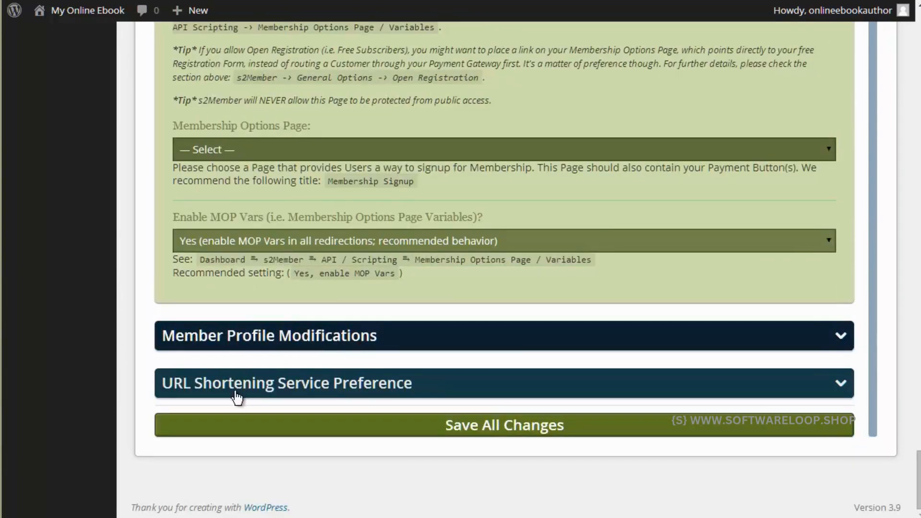
left_click(447, 426)
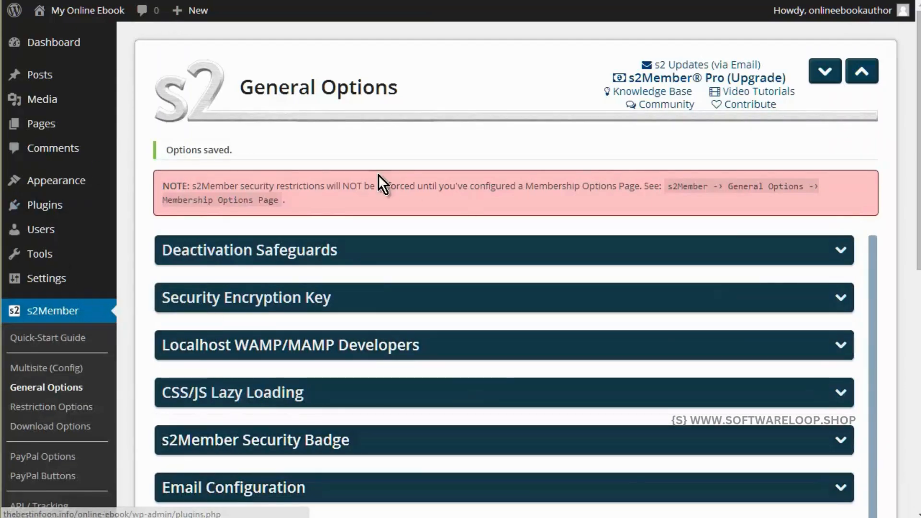
In a separate browser tab, add a page titled "Welcome to the members are" with the text "Some welcome message and instructions."
mouse_move(48, 126)
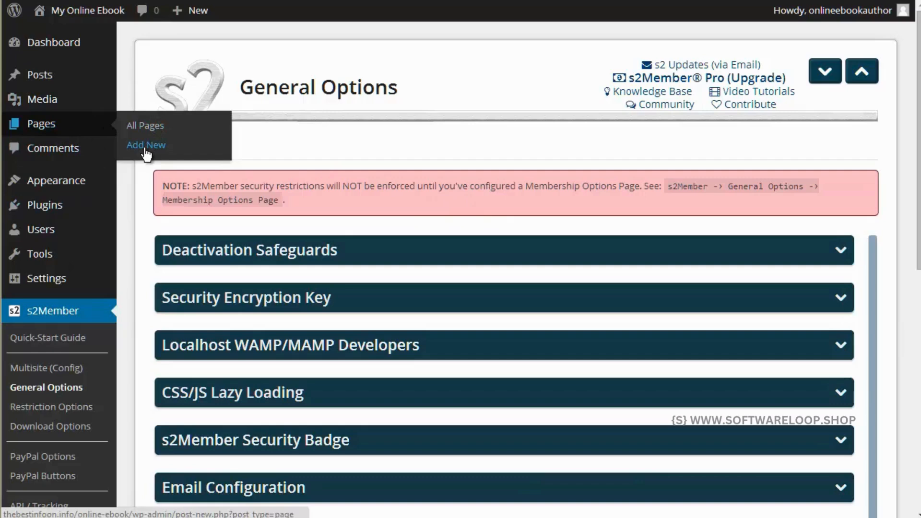
right_click(152, 126)
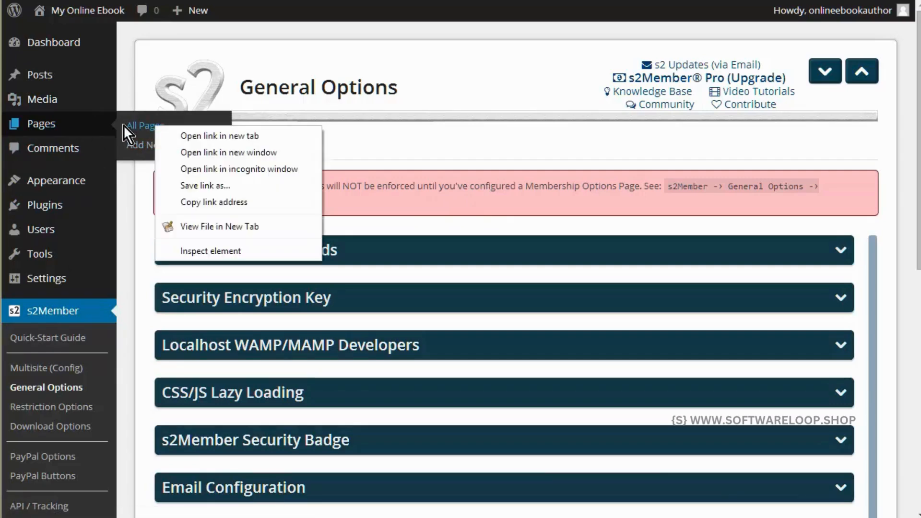
left_click(205, 136)
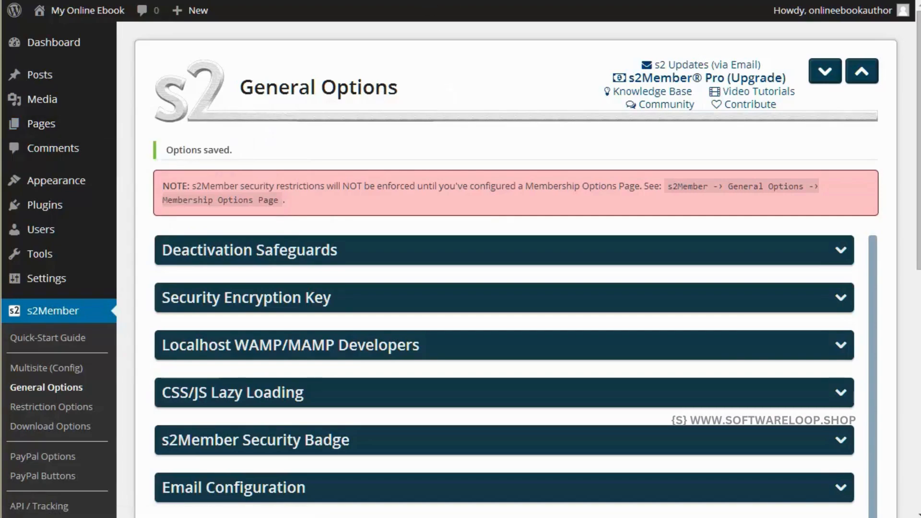
key("ctrl+Tab")
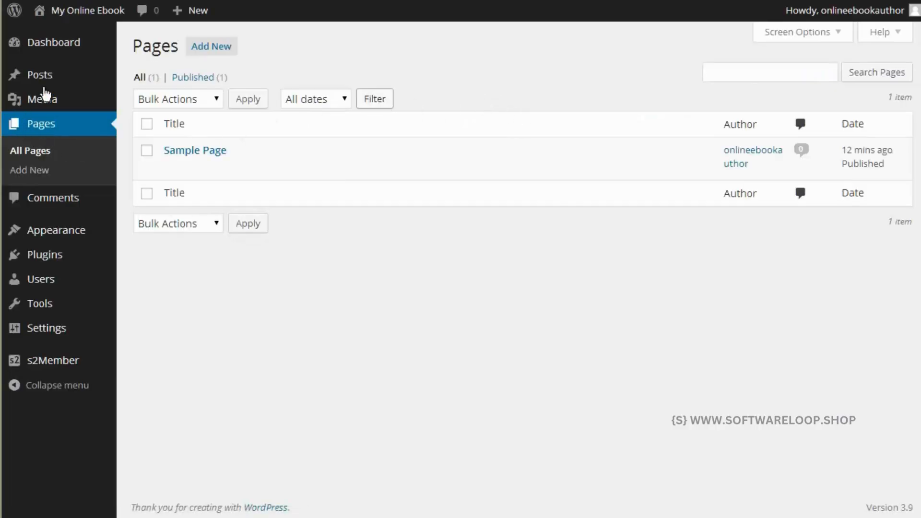
left_click(218, 48)
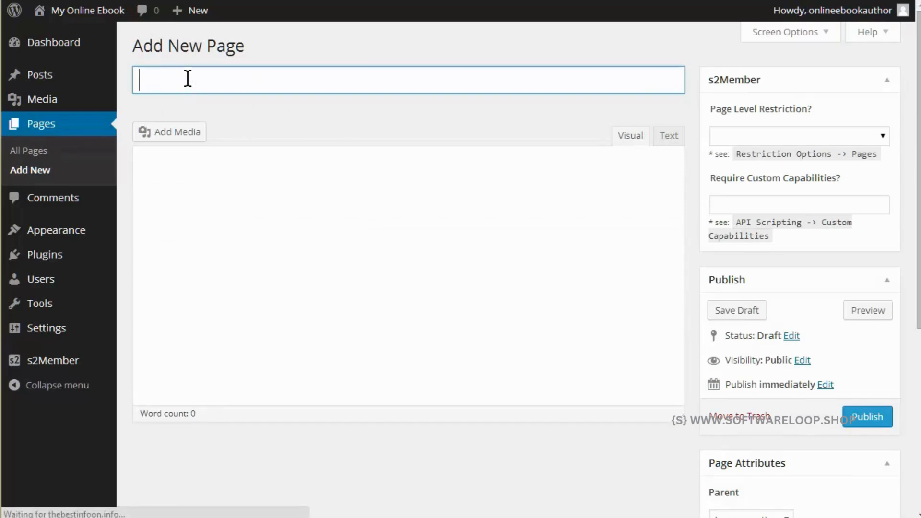
type("Welcome ")
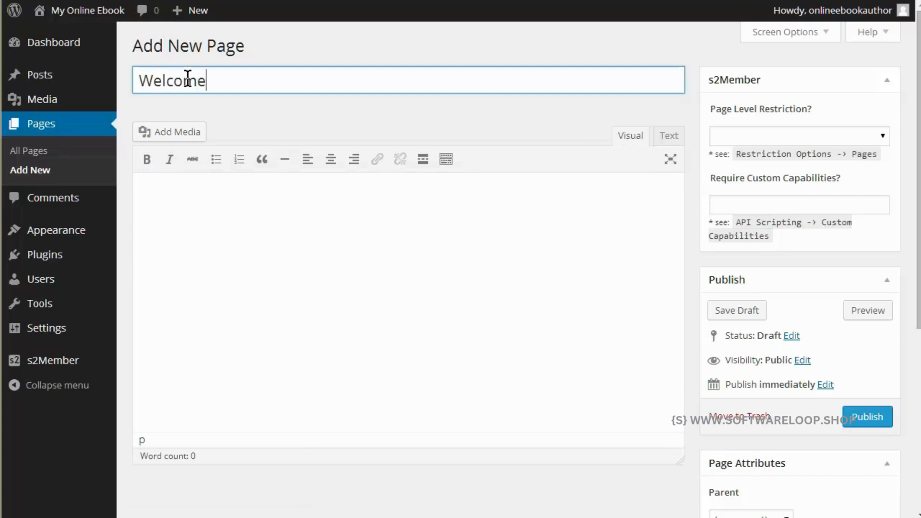
type("to the members are")
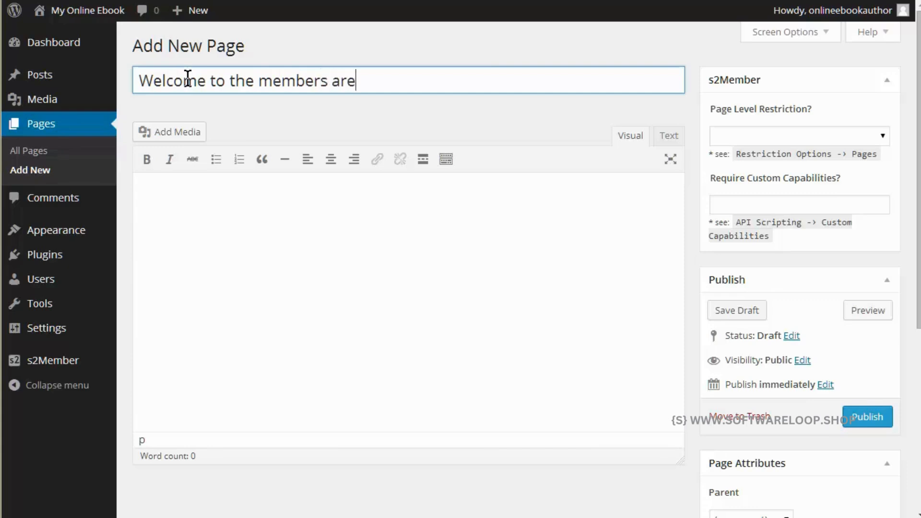
key("Tab")
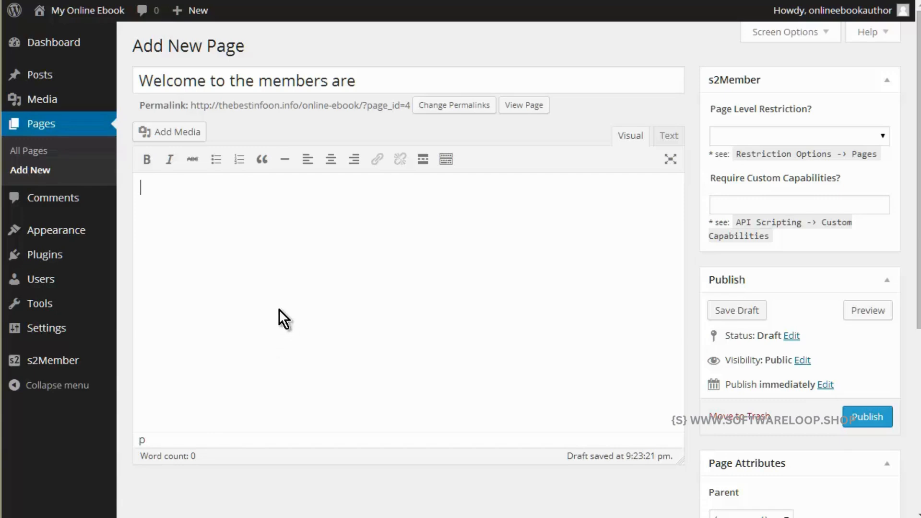
type("Some welcome message and instructions.")
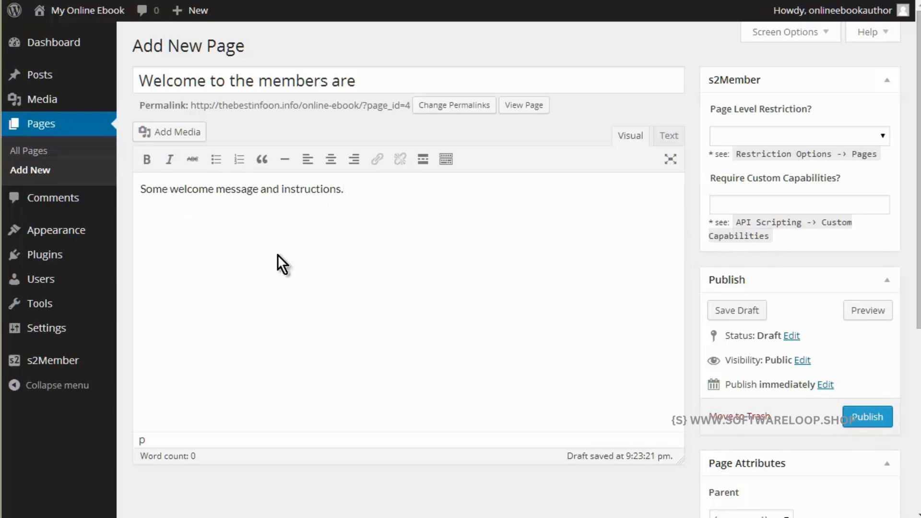
Restrict the welcome page to Require Level #1 (or higher) and publish it
left_click(884, 136)
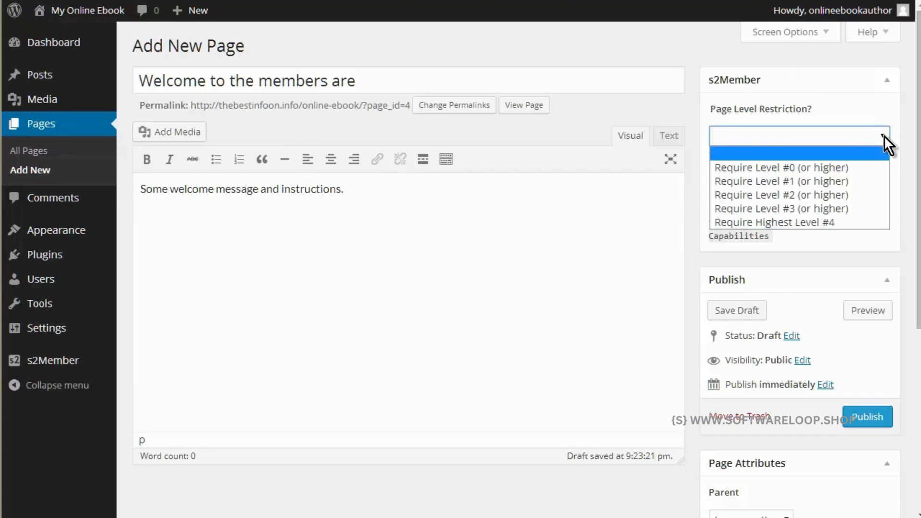
left_click(856, 181)
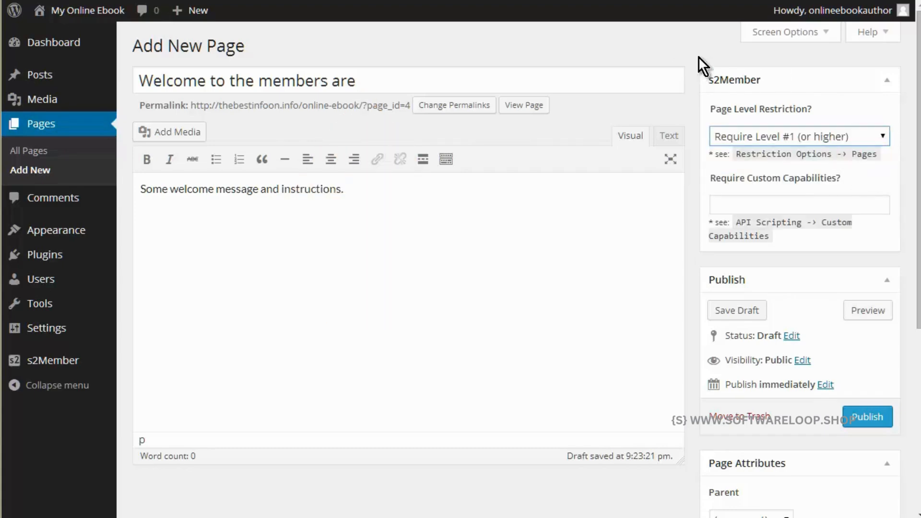
scroll(733, 307, "down", 6)
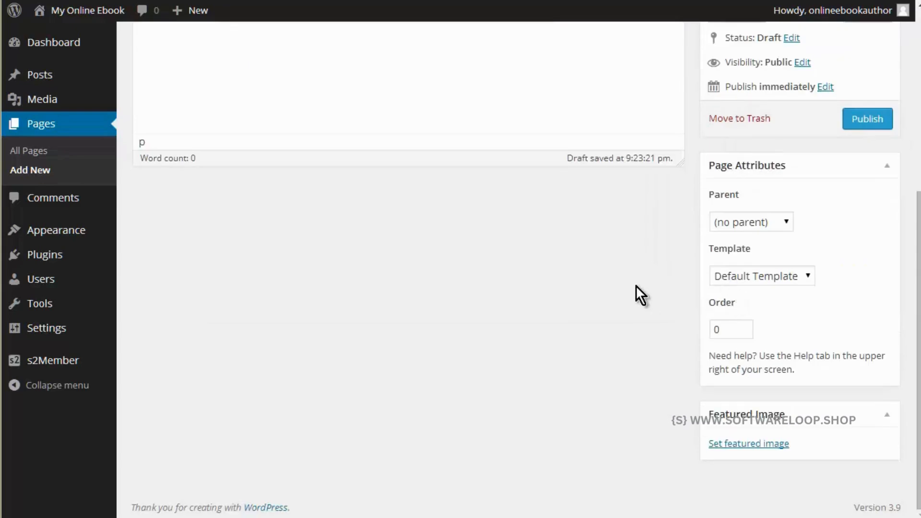
scroll(662, 304, "up", 6)
left_click(872, 407)
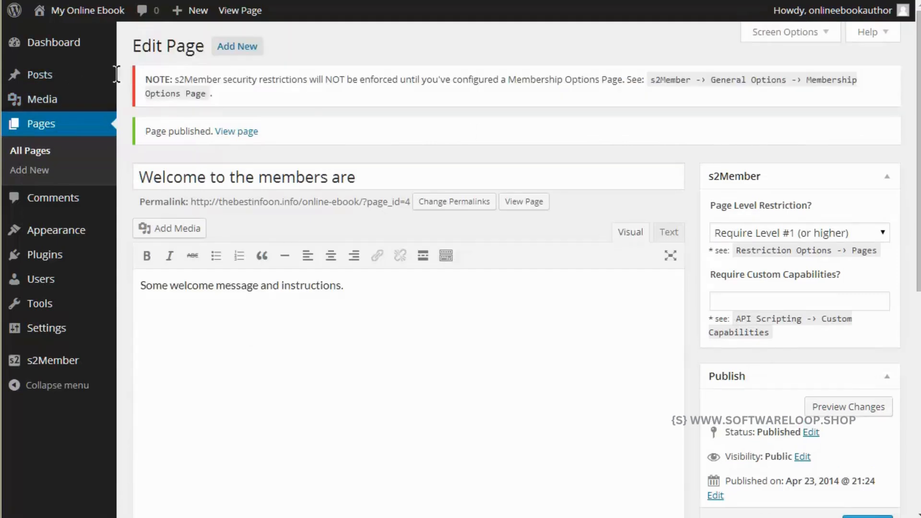
Add another page titled "Get Your Copy Now." with no page level restriction and publish it
mouse_move(73, 115)
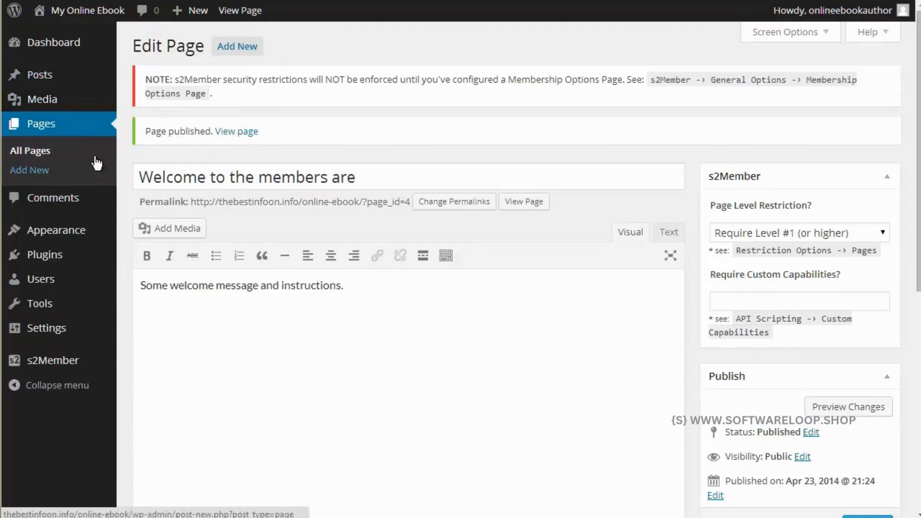
left_click(33, 171)
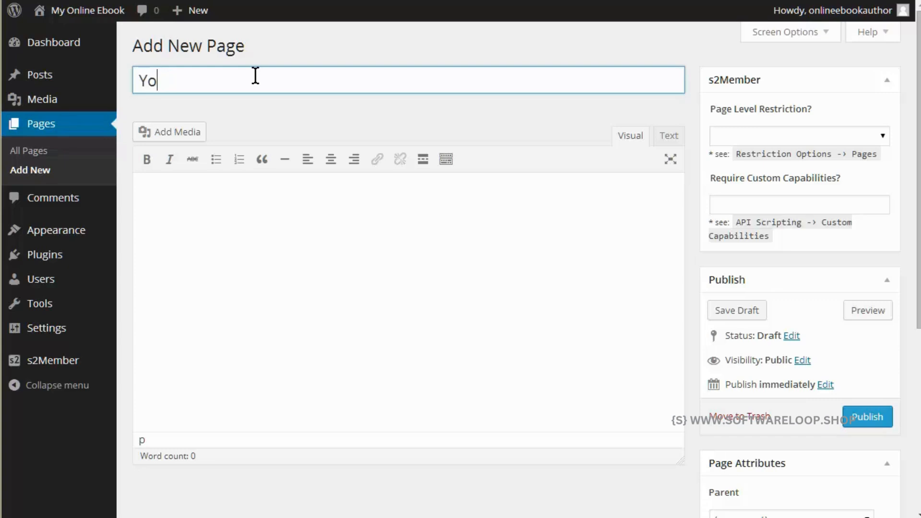
type("Get Your")
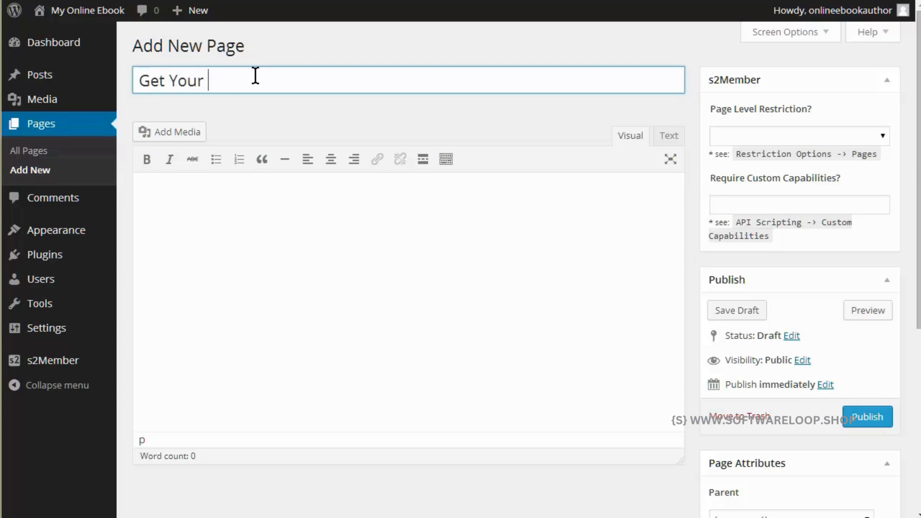
type(" Copy Now.")
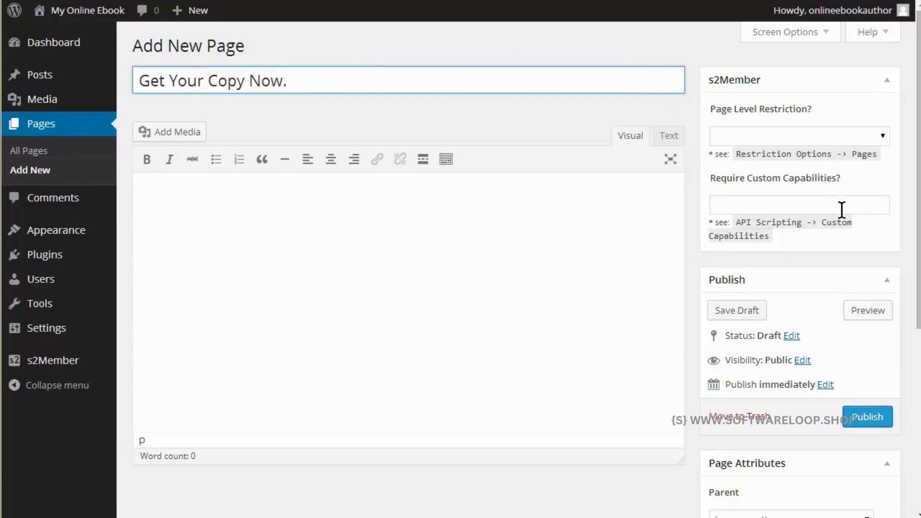
left_click(868, 418)
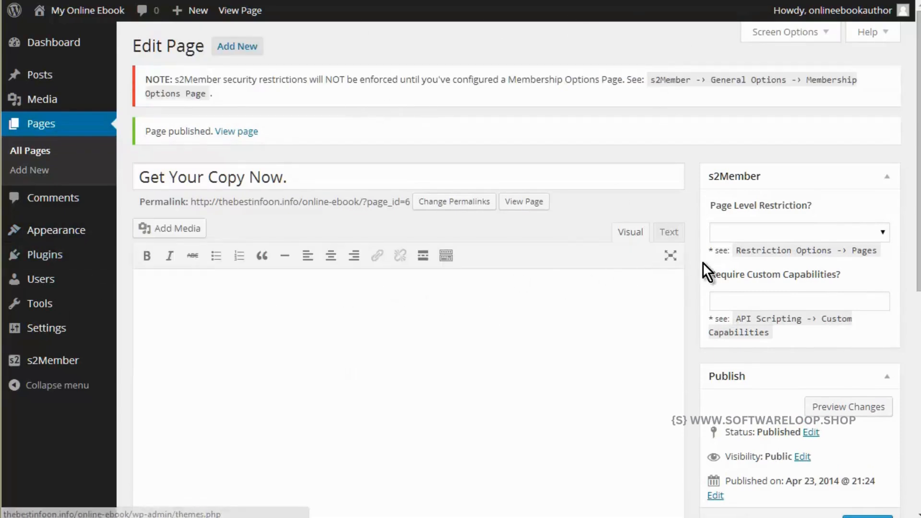
Show the Discussion box on the Get Your Copy Now. page, disallow comments, trackbacks and pingbacks, and update the page
scroll(696, 278, "down", 6)
scroll(696, 279, "up", 6)
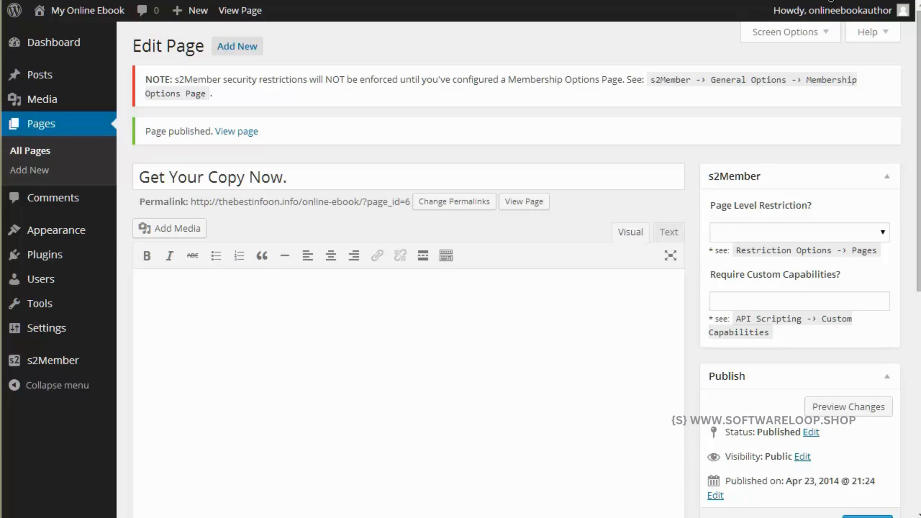
left_click(806, 33)
left_click(515, 64)
left_click(751, 138)
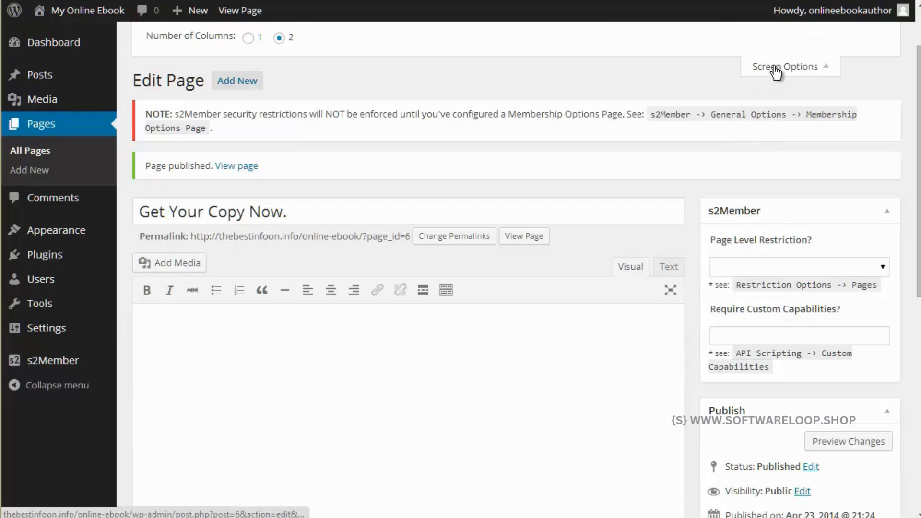
scroll(565, 267, "down", 6)
scroll(566, 267, "down", 3)
left_click(147, 212)
scroll(451, 309, "up", 2)
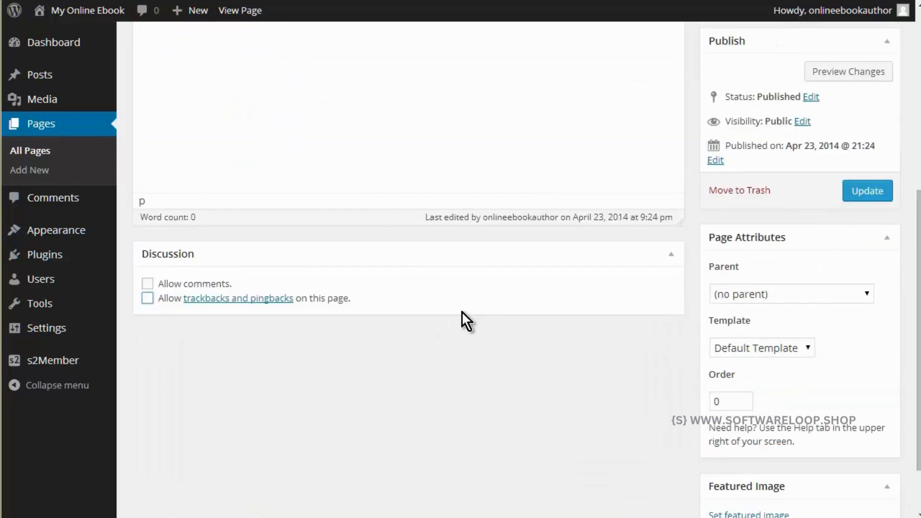
left_click(862, 196)
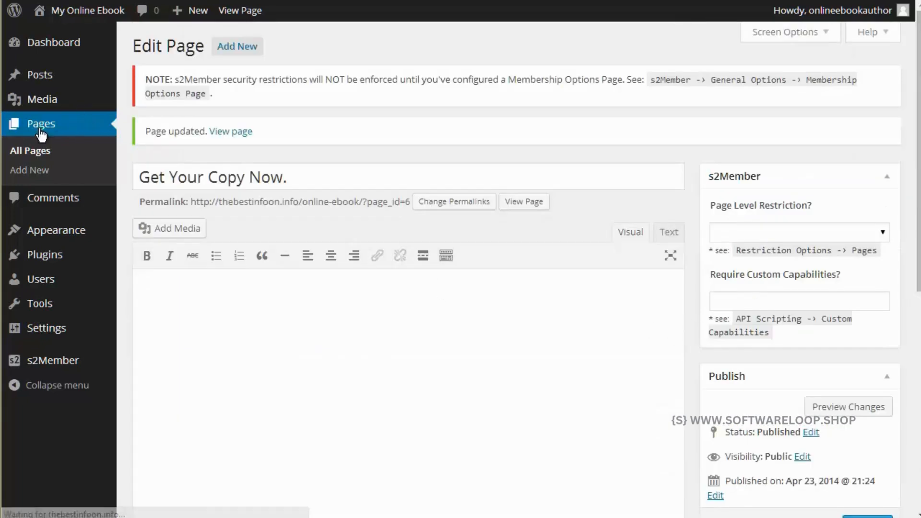
Move Sample Page to the trash from the list of all pages
left_click(477, 208)
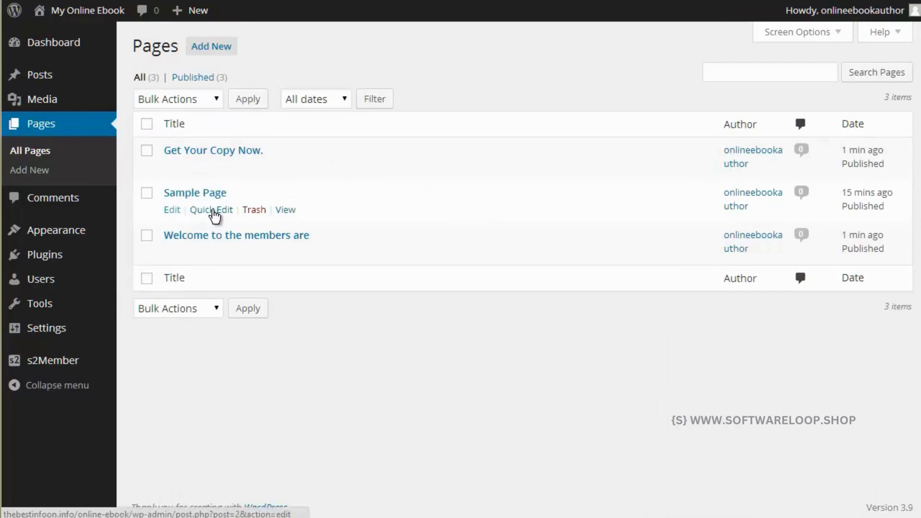
left_click(253, 210)
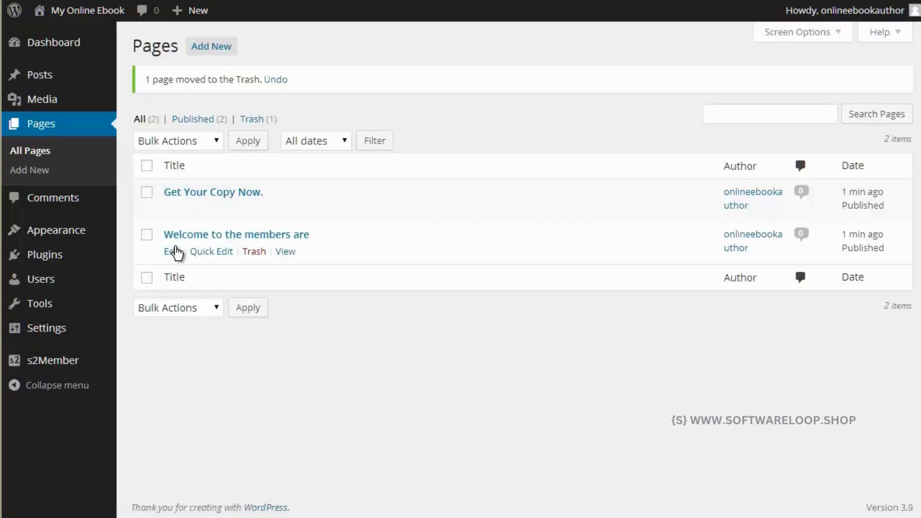
Disallow comments, trackbacks and pingbacks on the "Welcome to the members are" page and update it
left_click(173, 252)
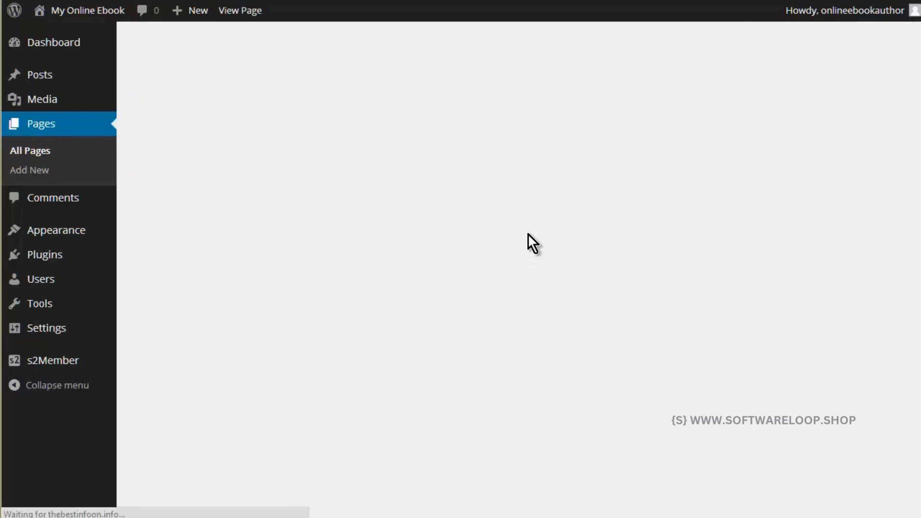
scroll(416, 331, "down", 6)
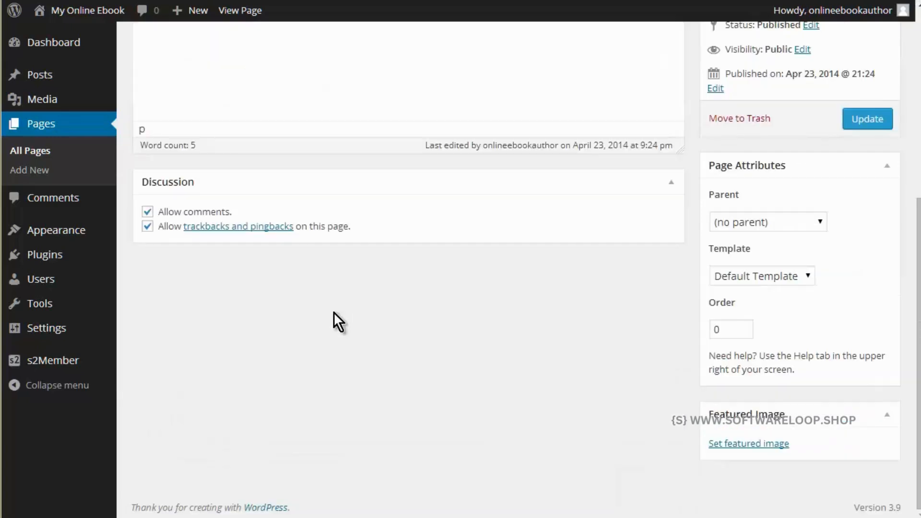
left_click(147, 211)
left_click(147, 225)
left_click(849, 126)
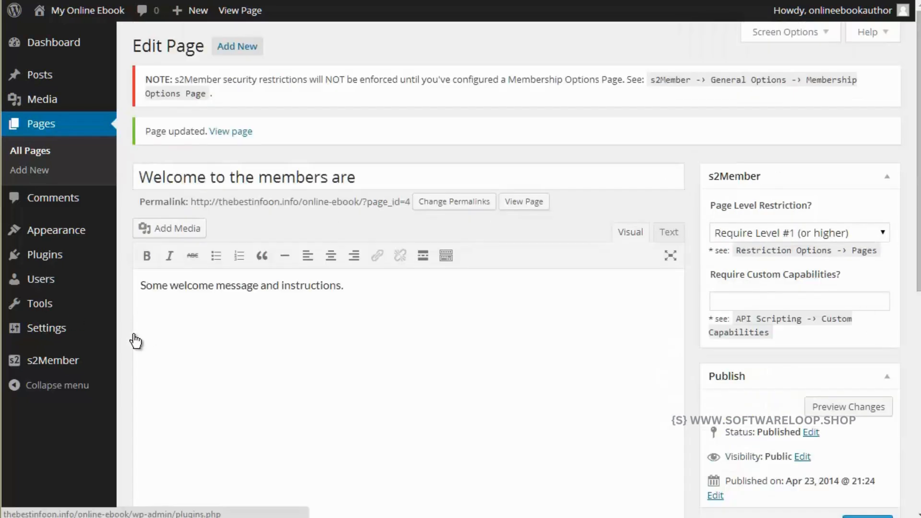
Disallow pingbacks, trackbacks and comments on new articles in the site's Discussion Settings and save the changes
mouse_move(45, 330)
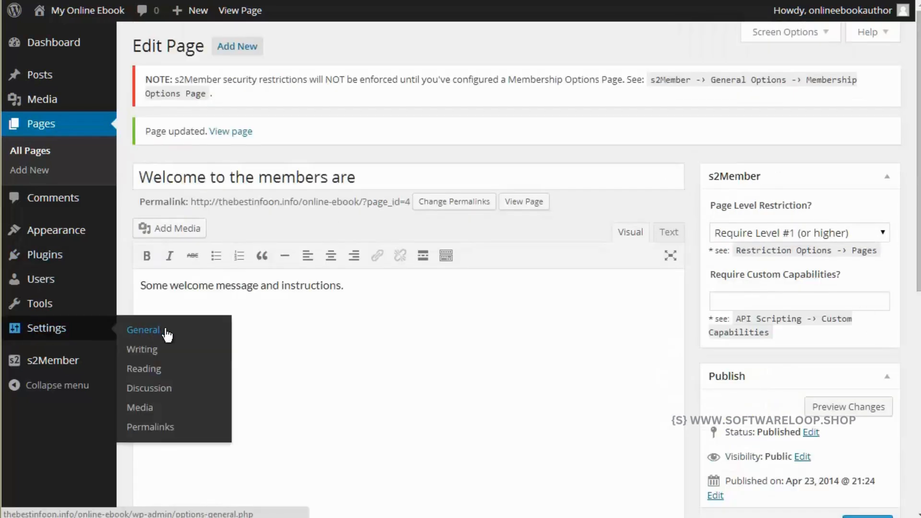
left_click(163, 388)
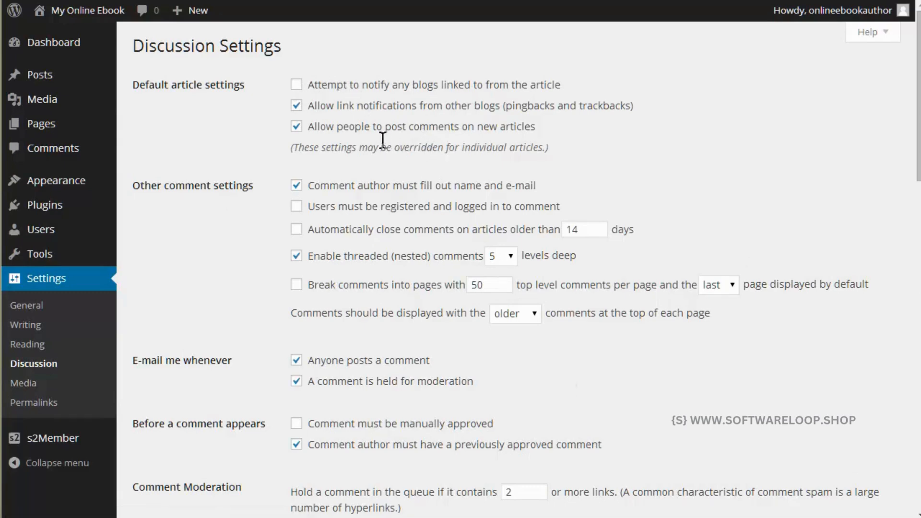
left_click(297, 108)
left_click(297, 126)
scroll(334, 312, "down", 2)
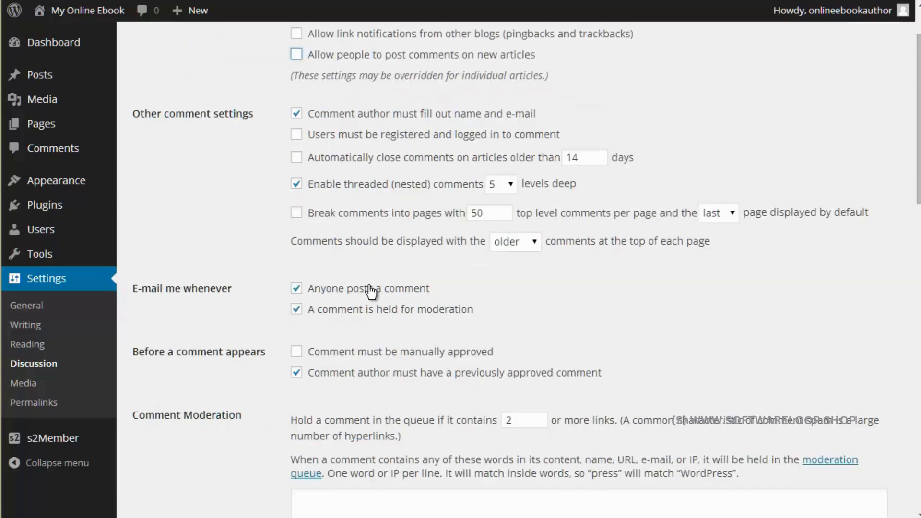
scroll(249, 338, "down", 9)
scroll(252, 340, "down", 10)
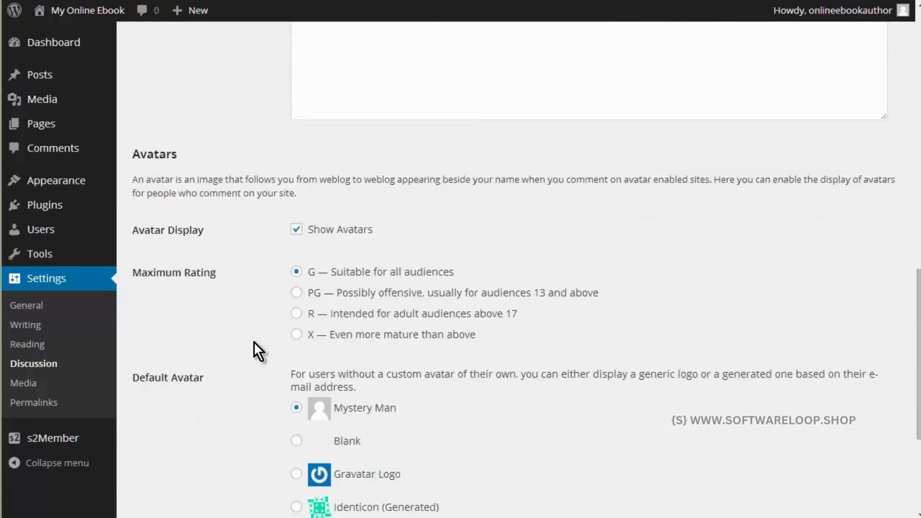
left_click(190, 449)
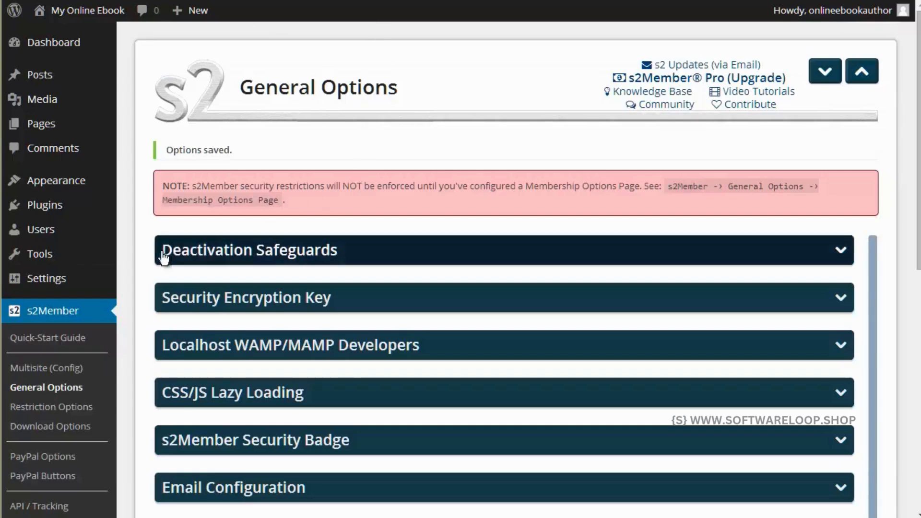
Choose "Welcome to the members are" as the Login Welcome Page in the s2Member General Options
scroll(215, 244, "down", 3)
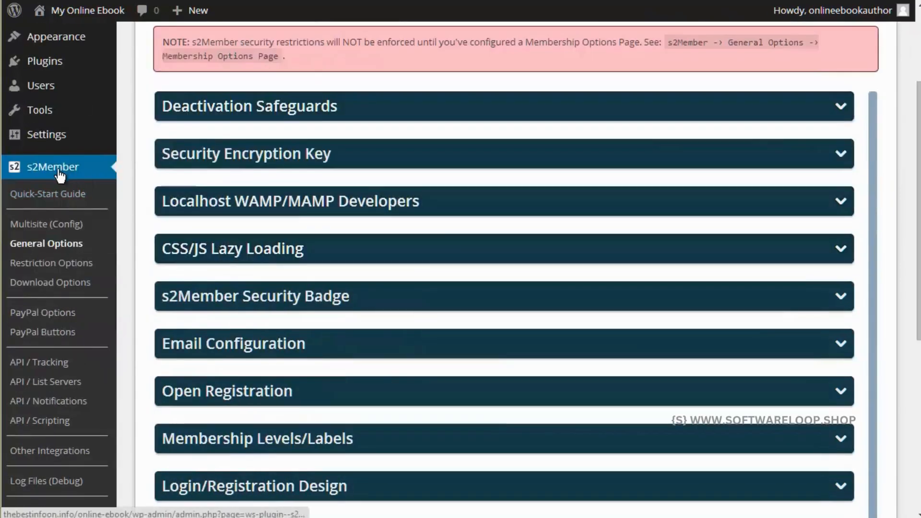
left_click(57, 243)
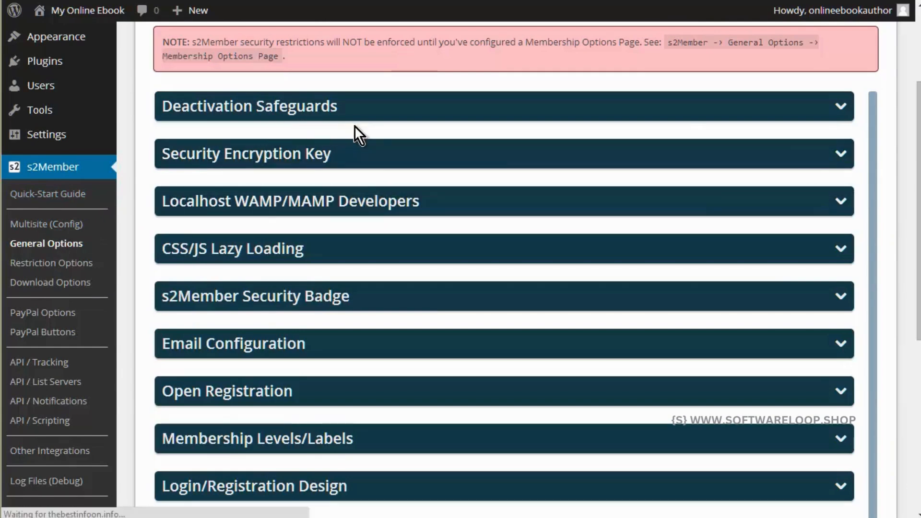
scroll(370, 265, "down", 8)
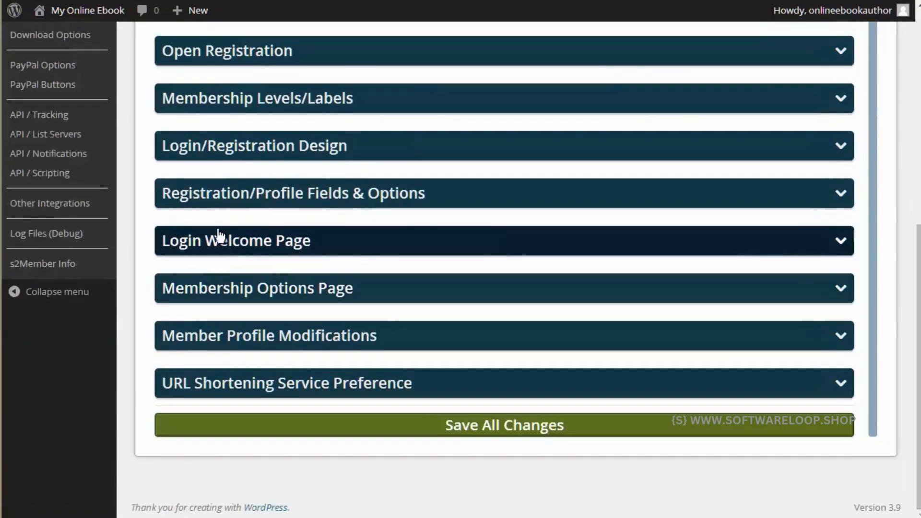
left_click(281, 240)
left_click(263, 419)
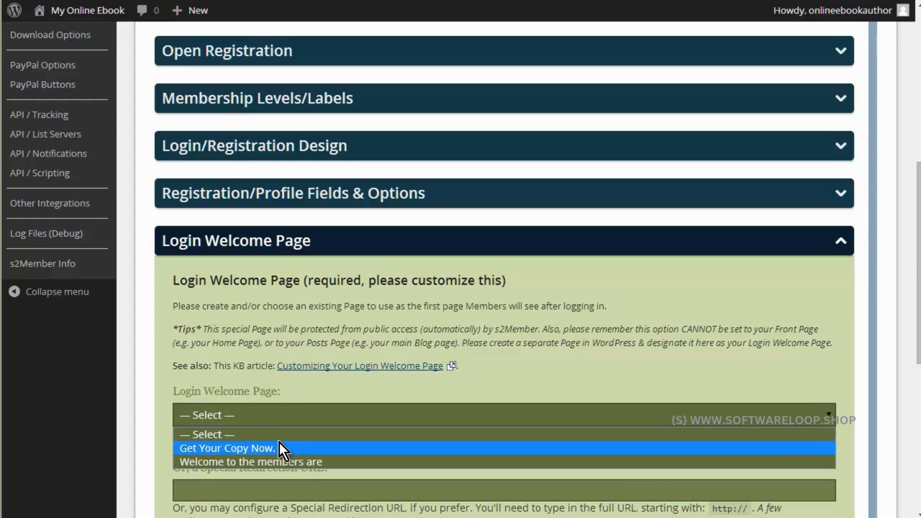
left_click(292, 460)
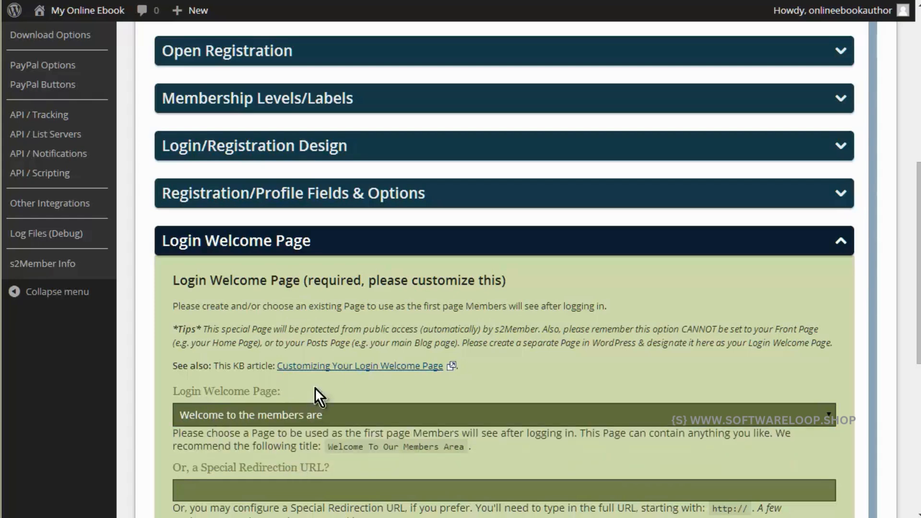
Choose "Get Your Copy Now." as the Membership Options Page and save all General Options changes
scroll(608, 356, "down", 5)
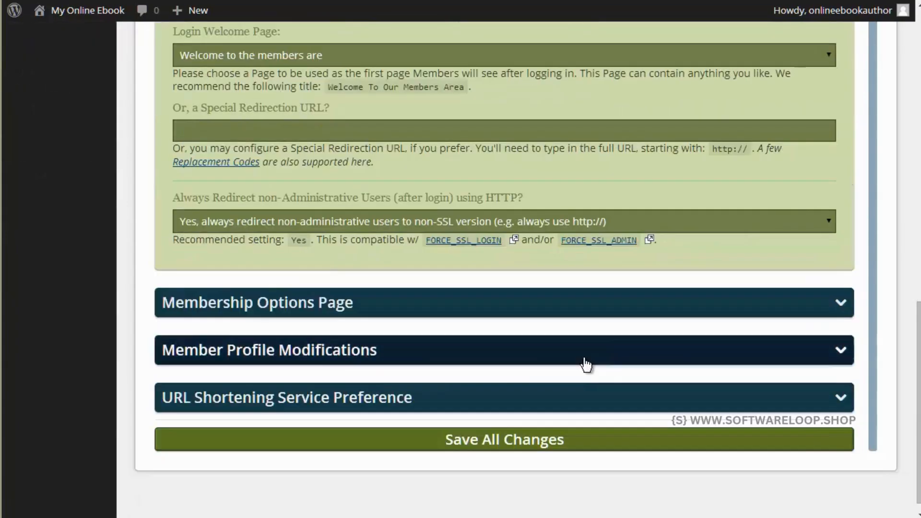
left_click(284, 311)
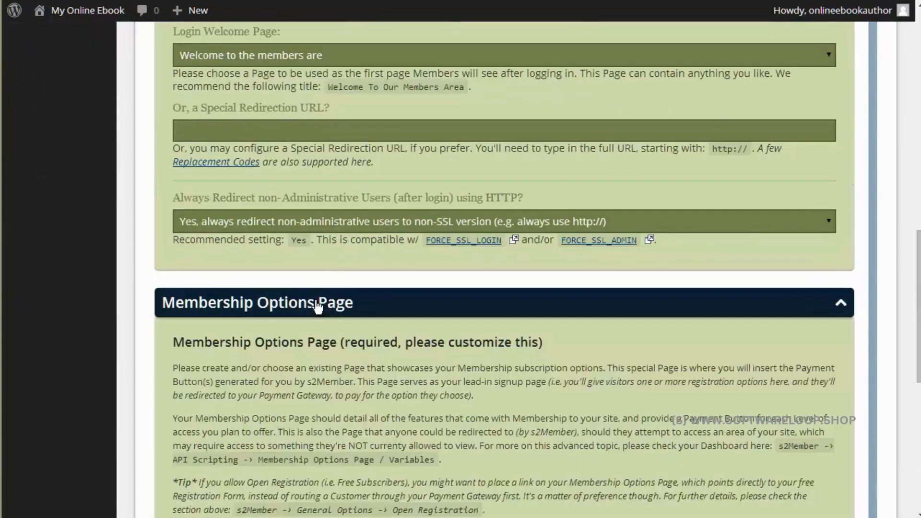
scroll(336, 326, "down", 2)
scroll(337, 326, "down", 1)
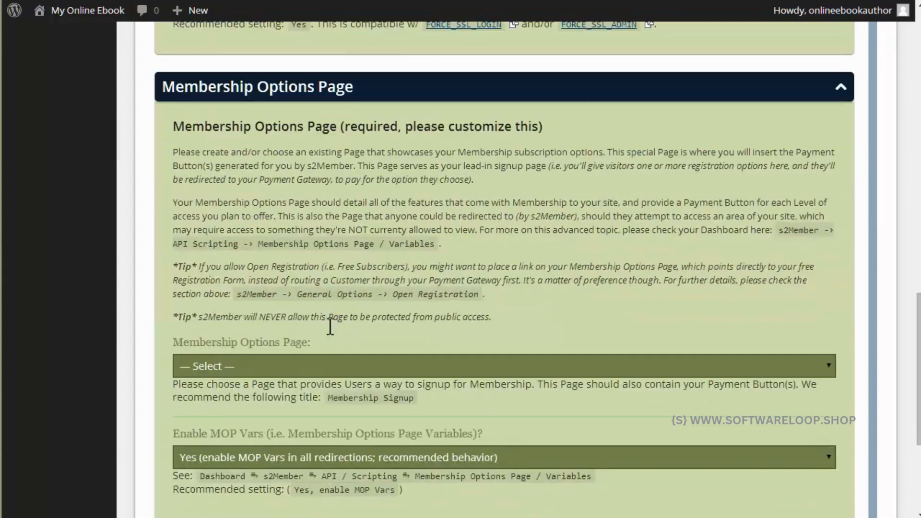
left_click(292, 367)
left_click(289, 399)
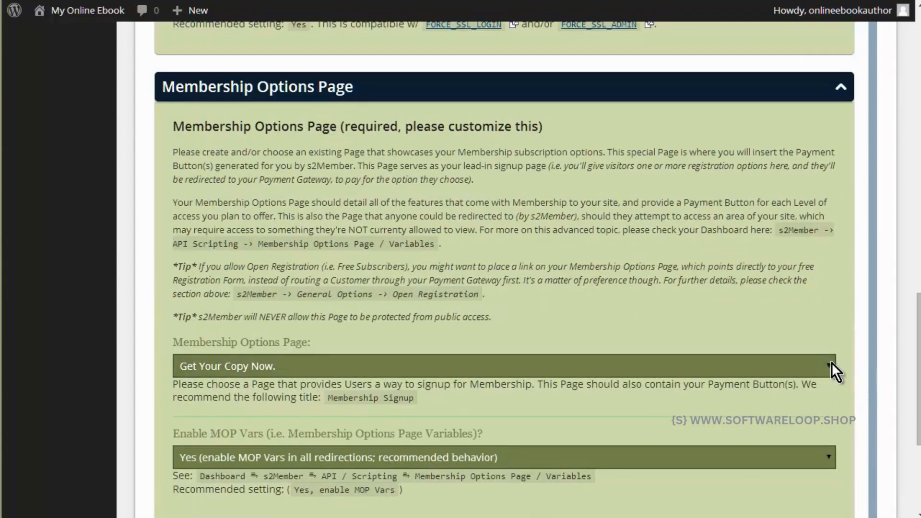
scroll(833, 361, "down", 3)
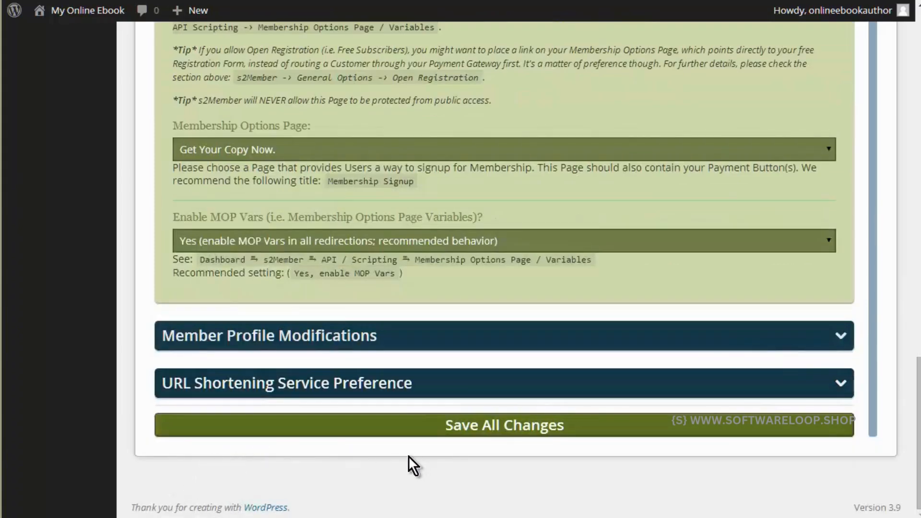
left_click(456, 429)
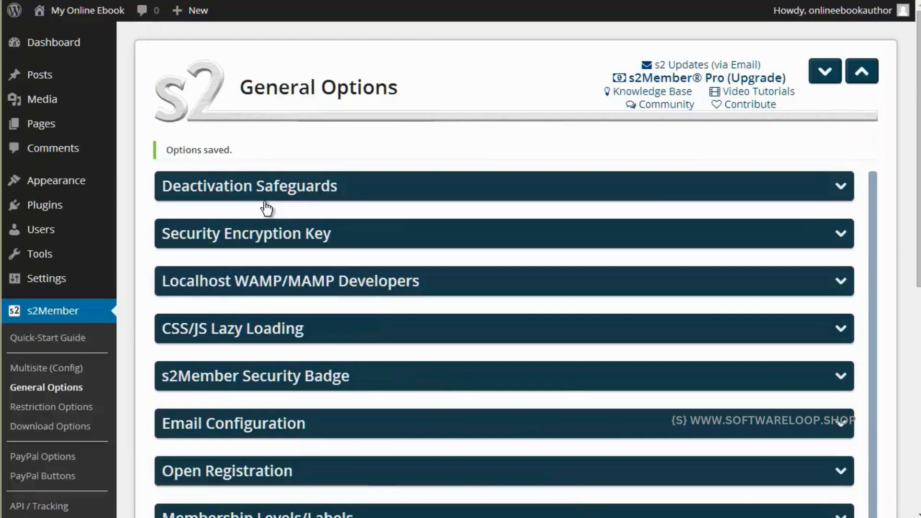
Open the PayPal Account Details in the s2Member PayPal Options and examine the required credential fields
scroll(53, 302, "down", 5)
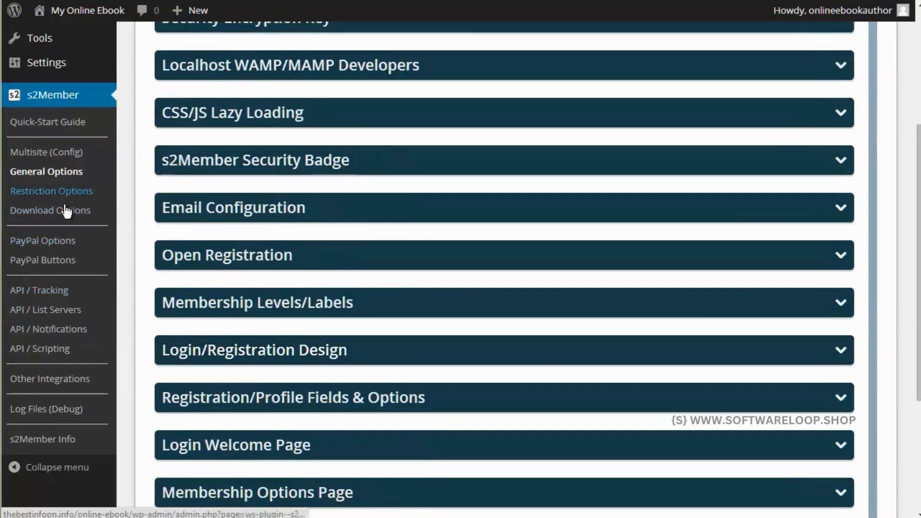
left_click(45, 244)
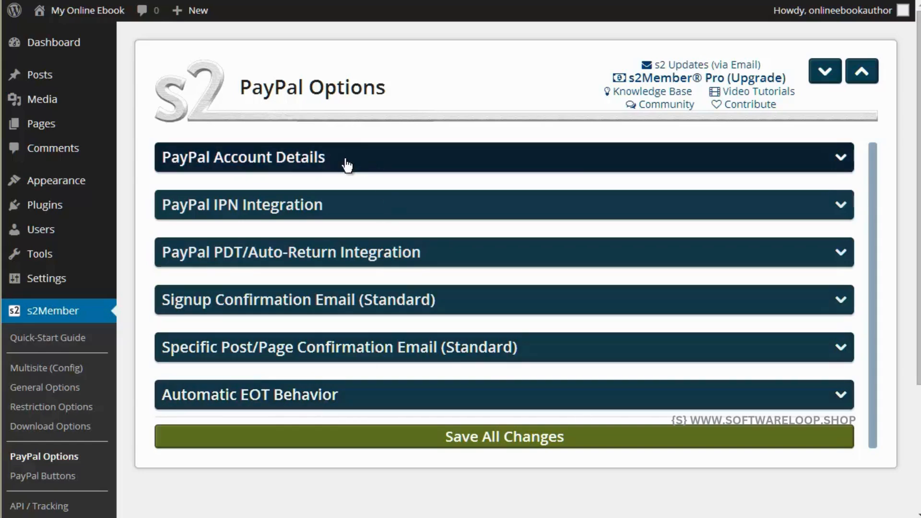
left_click(279, 163)
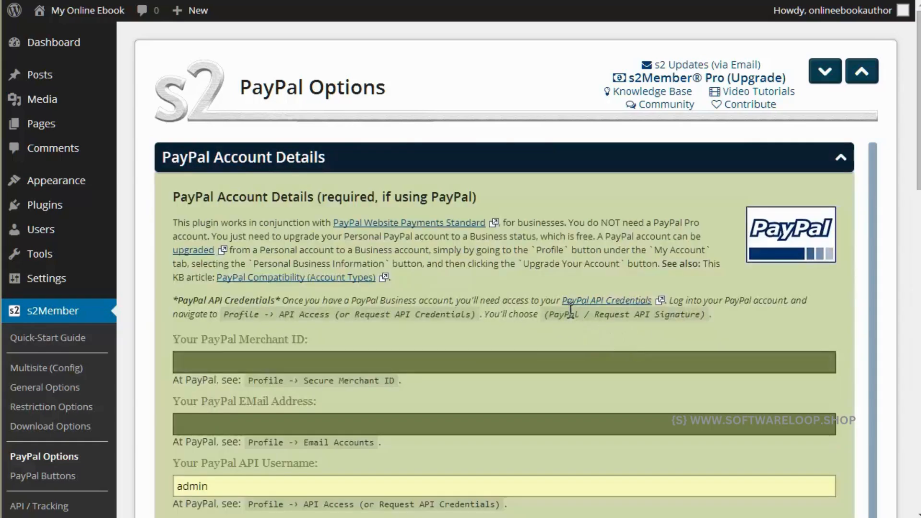
scroll(520, 300, "down", 3)
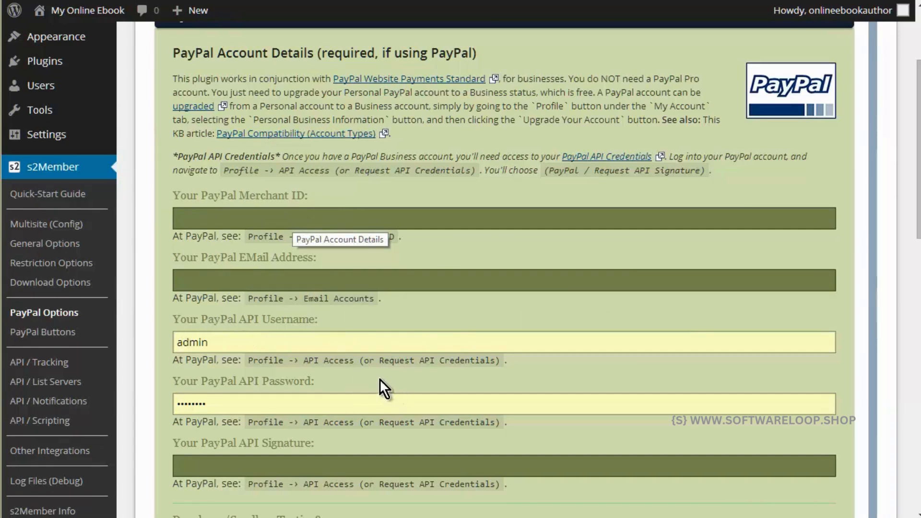
scroll(335, 438, "down", 2)
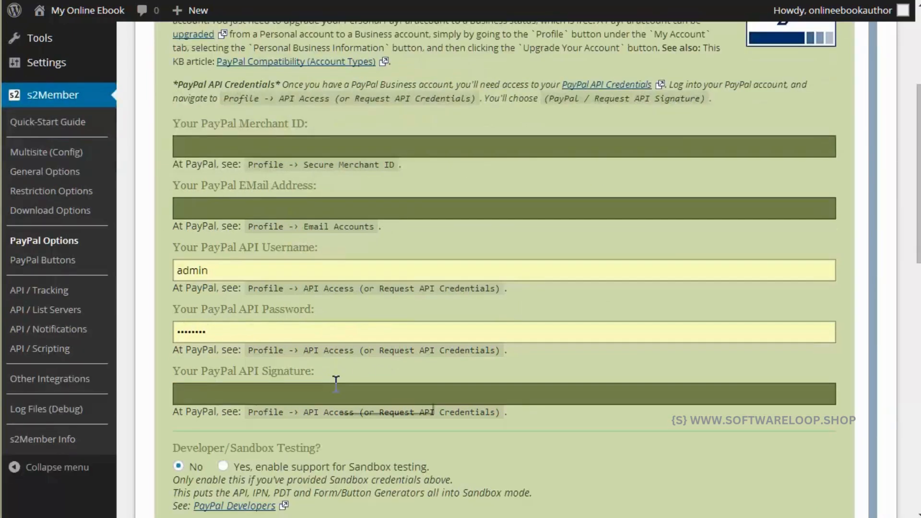
scroll(336, 382, "down", 2)
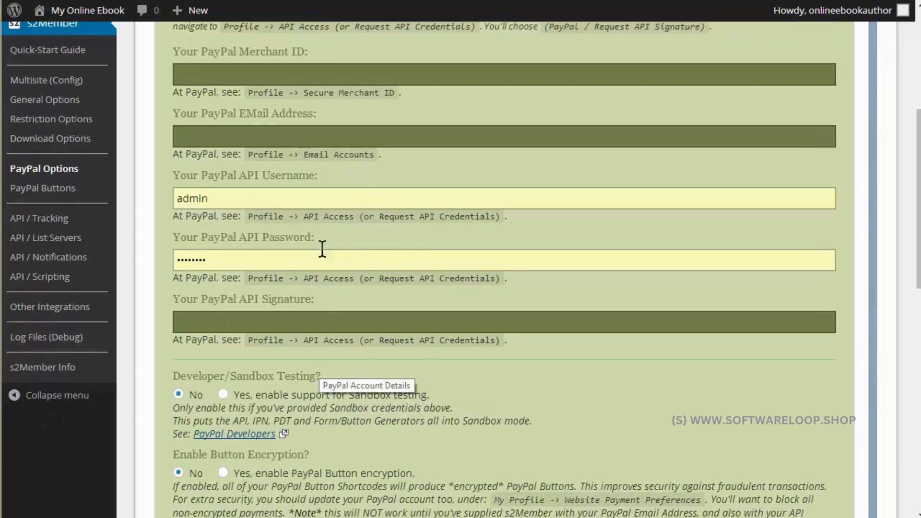
Enable PayPal Button encryption in the PayPal Account Details and look through the remaining settings there
scroll(385, 318, "down", 3)
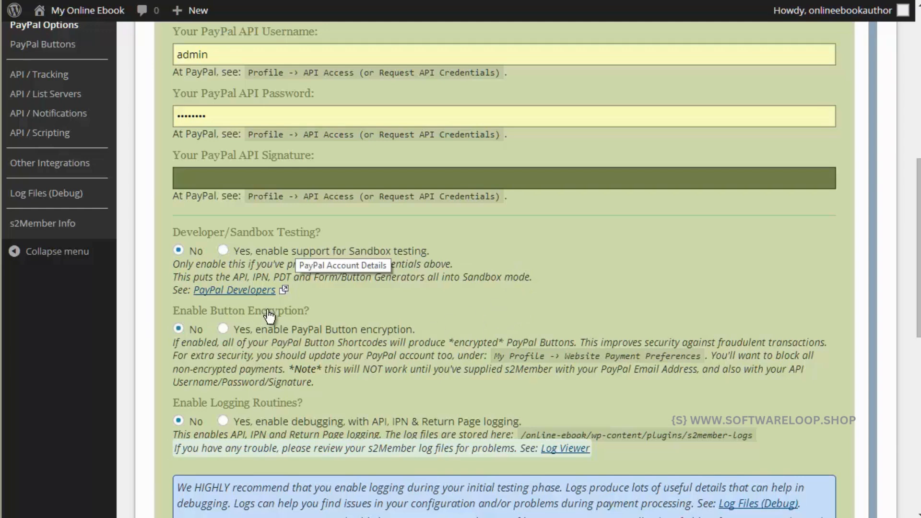
left_click(222, 331)
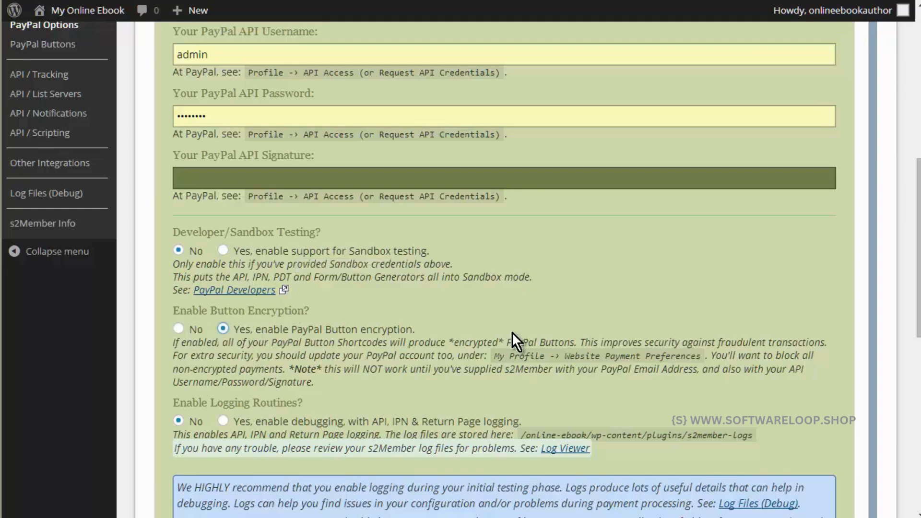
scroll(461, 360, "down", 2)
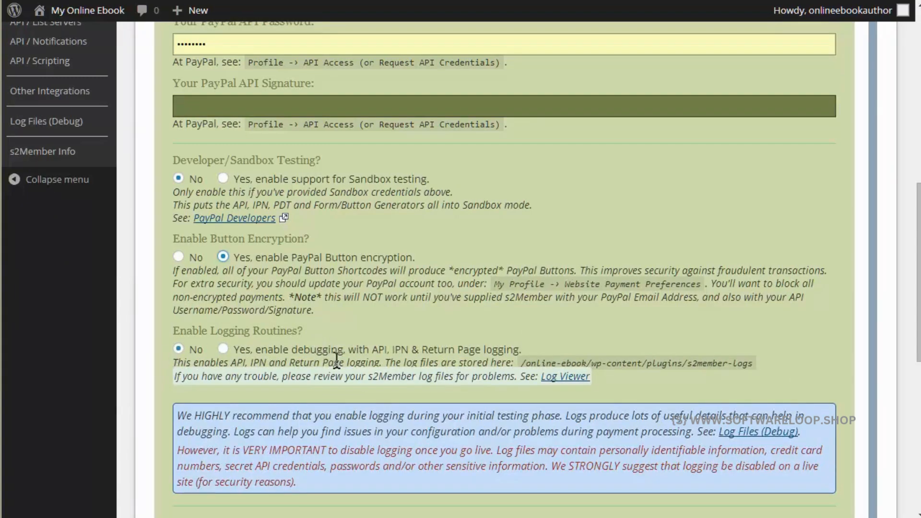
scroll(375, 357, "down", 2)
scroll(375, 357, "down", 4)
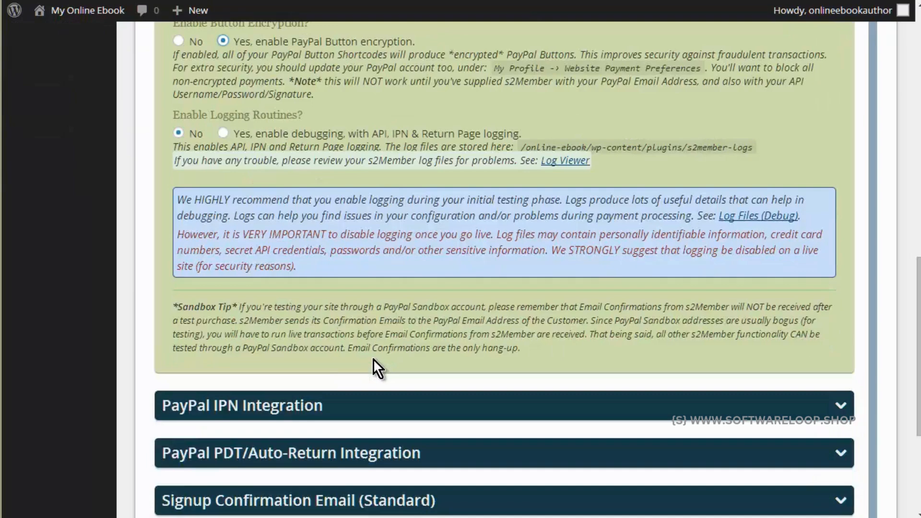
Follow the PayPal API Credentials link from the PayPal Account Details and examine the API Access page
scroll(331, 358, "up", 14)
scroll(331, 357, "up", 3)
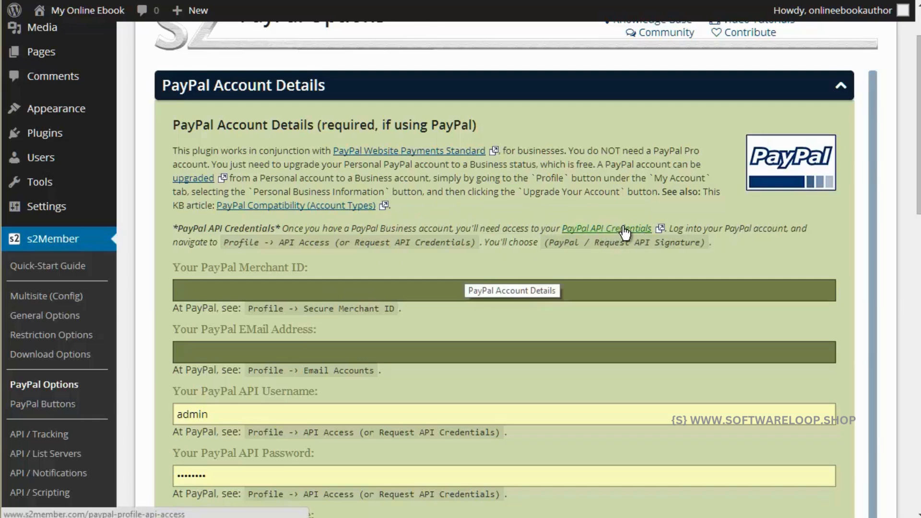
left_click(664, 232)
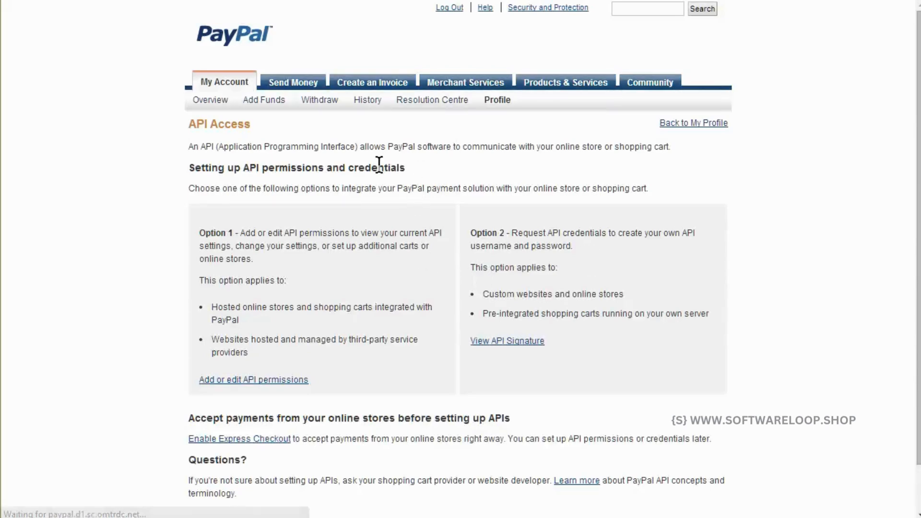
scroll(390, 299, "down", 2)
scroll(360, 283, "up", 2)
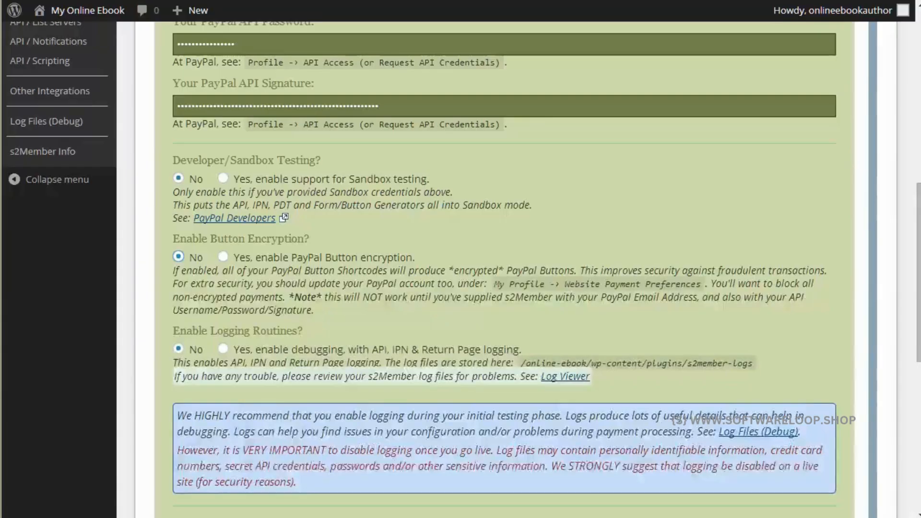
Expand the PayPal IPN Integration instructions and open the Instant payment notifications settings from the selling tools in the PayPal profile
scroll(427, 318, "down", 8)
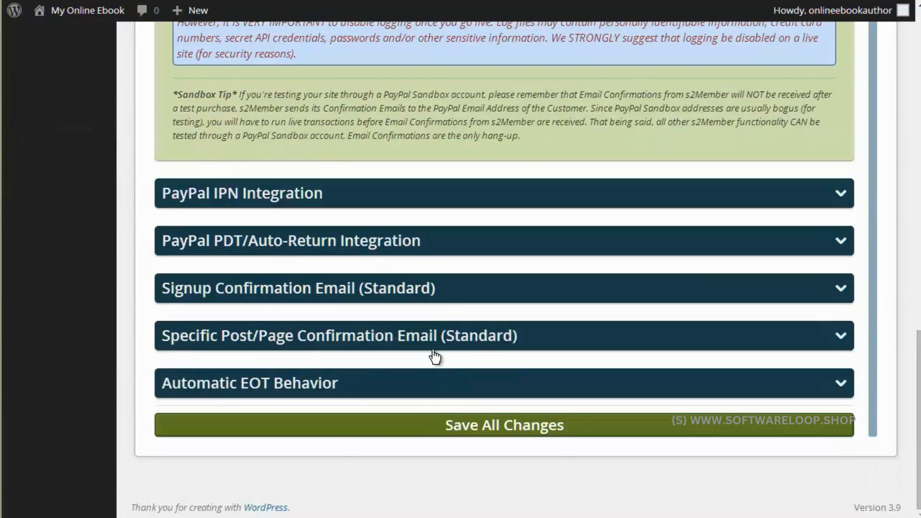
left_click(240, 193)
scroll(363, 247, "down", 2)
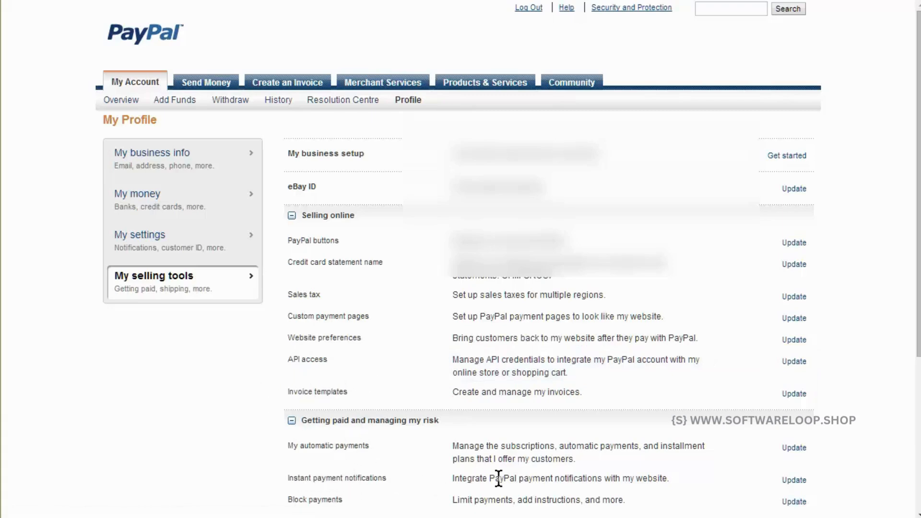
left_click(790, 480)
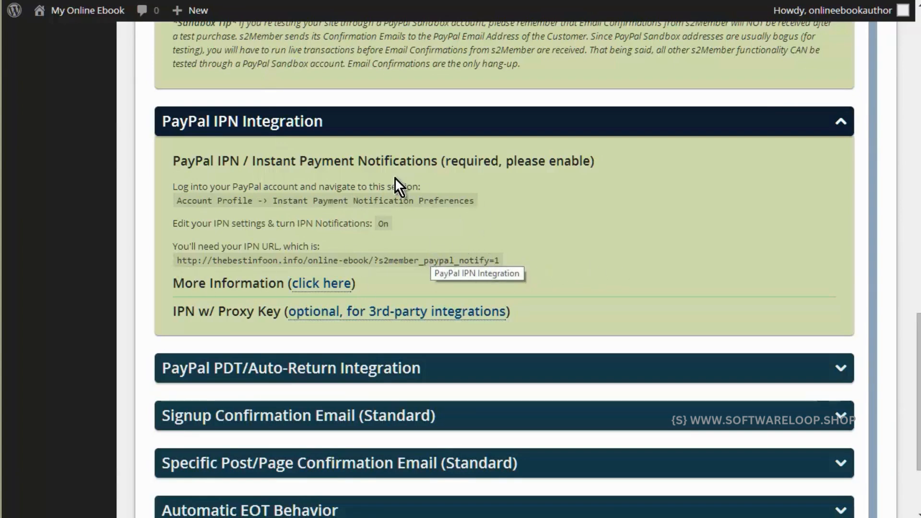
Expand the PayPal PDT/Auto-Return Integration section and copy the PDT identity token from the Payment Data Transfer settings in PayPal
scroll(345, 290, "down", 3)
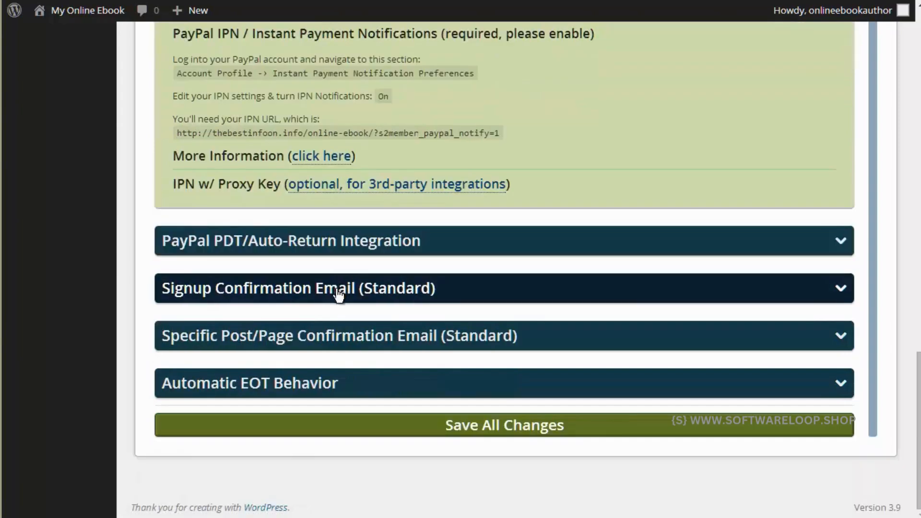
left_click(288, 242)
scroll(388, 371, "down", 2)
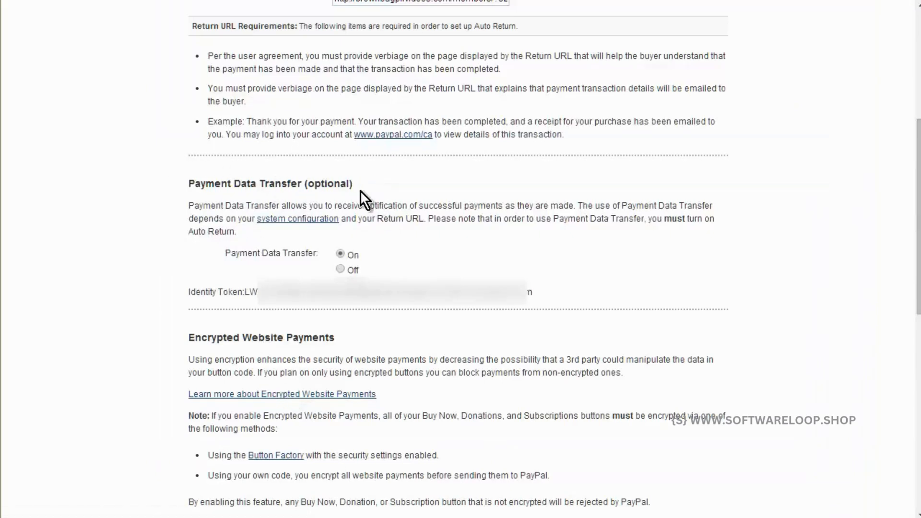
left_click_drag(244, 291, 533, 290)
right_click(539, 296)
left_click(540, 295)
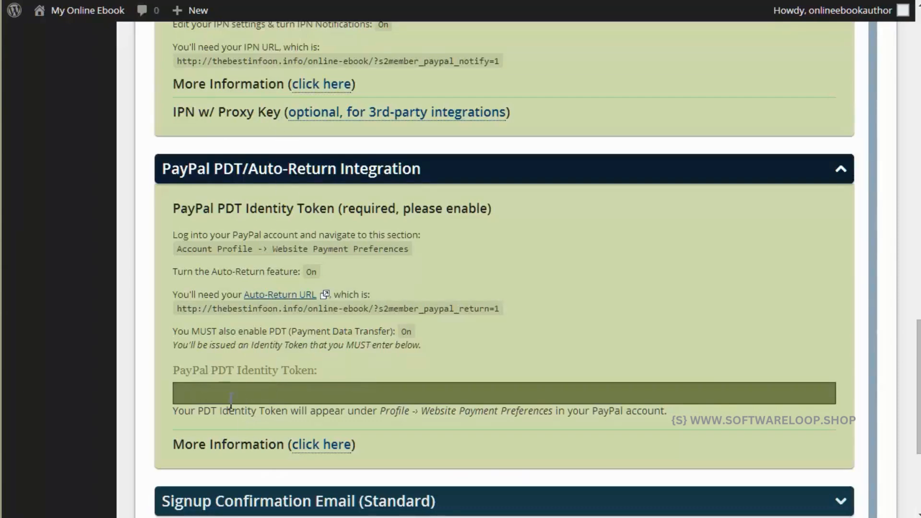
Paste the copied identity token into the PayPal PDT Identity Token field
left_click(229, 393)
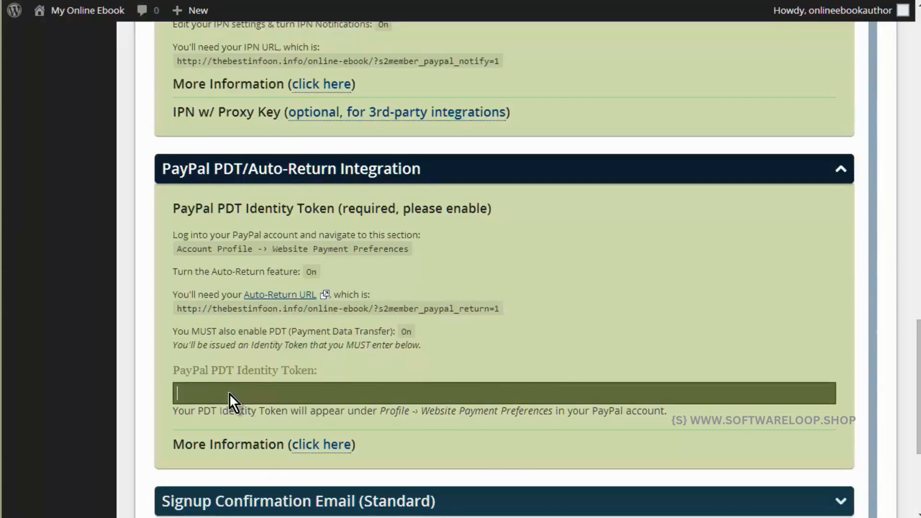
right_click(228, 393)
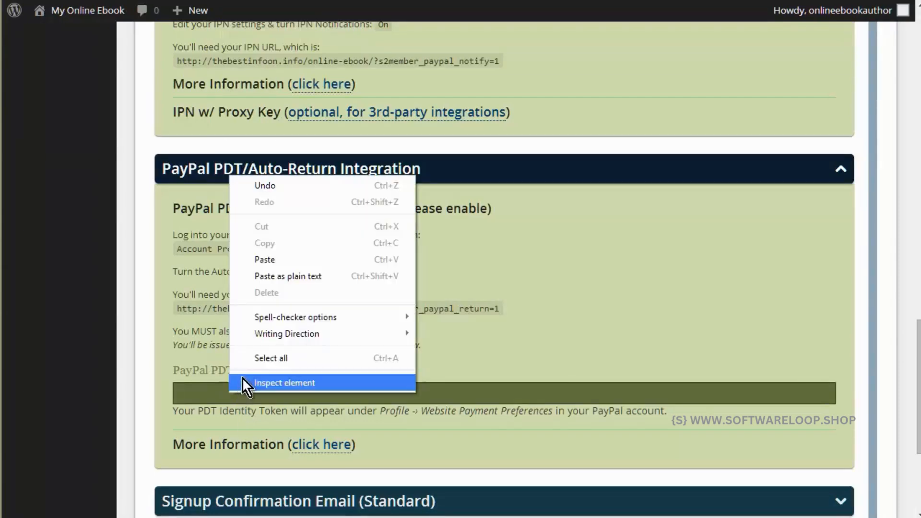
left_click(264, 261)
Expand the Automatic EOT Behavior section, review its settings and save all PayPal Options changes
scroll(288, 276, "down", 4)
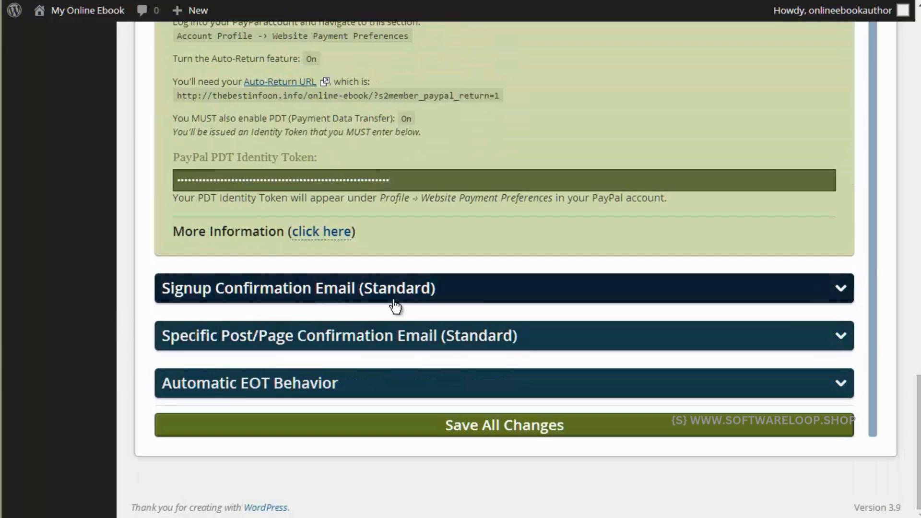
left_click(310, 384)
scroll(387, 355, "down", 7)
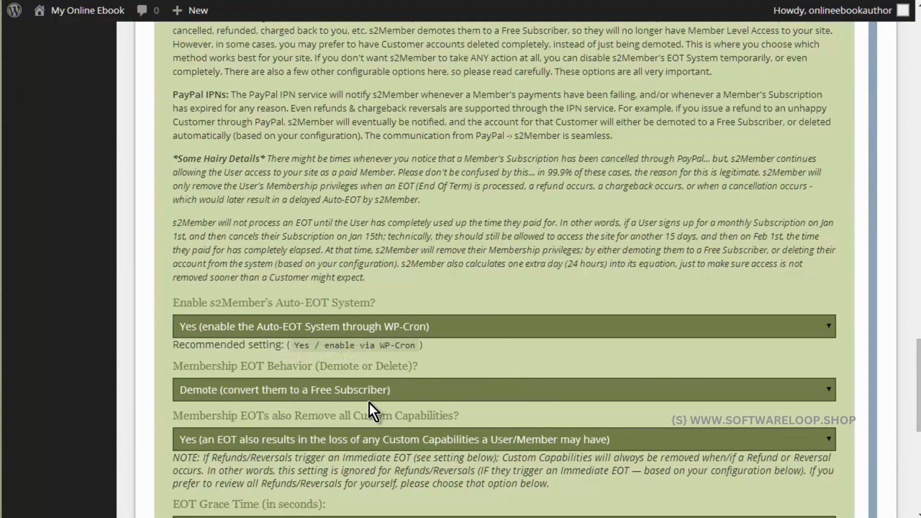
scroll(326, 451, "down", 7)
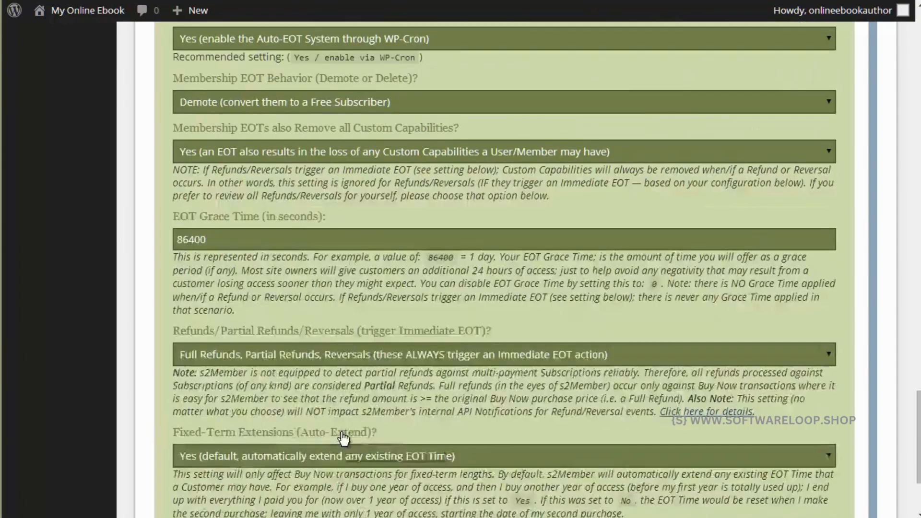
scroll(336, 436, "down", 2)
left_click(484, 431)
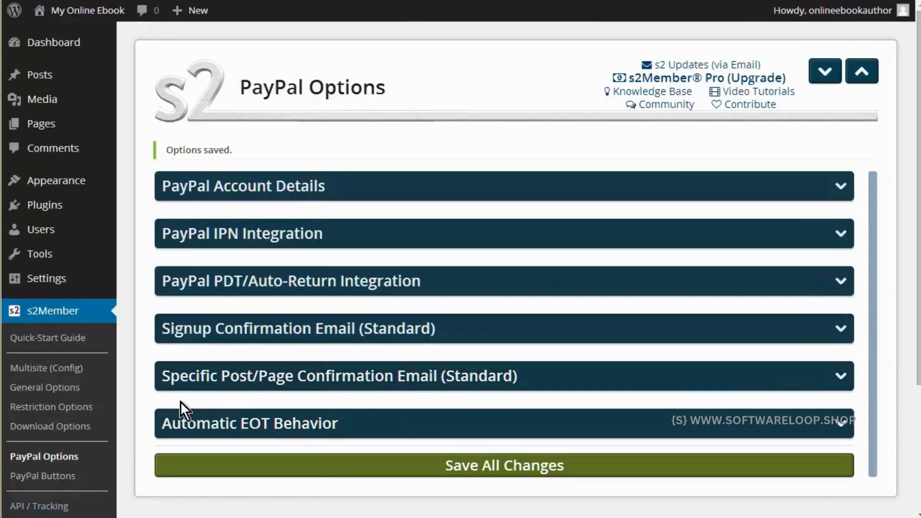
Open the Level #1 Access generator in s2Member's PayPal Buttons and set the charge to $9.97
scroll(129, 408, "down", 3)
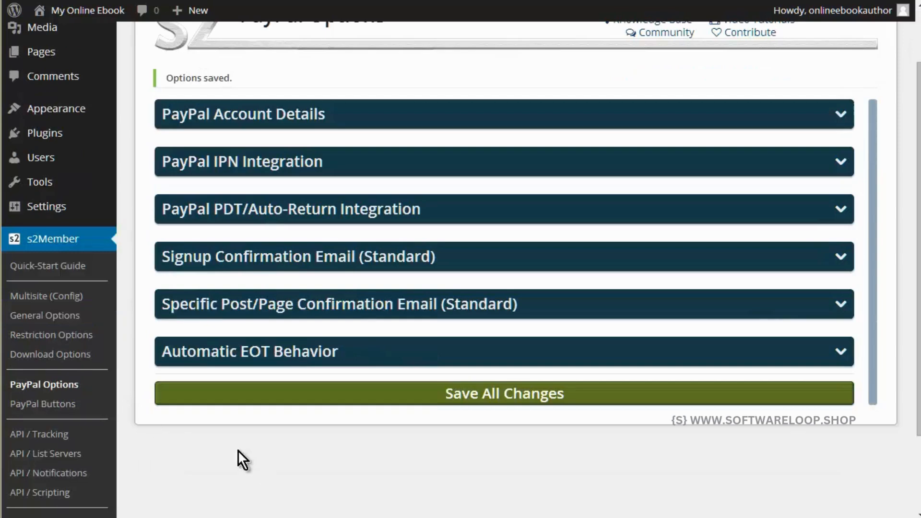
left_click(60, 405)
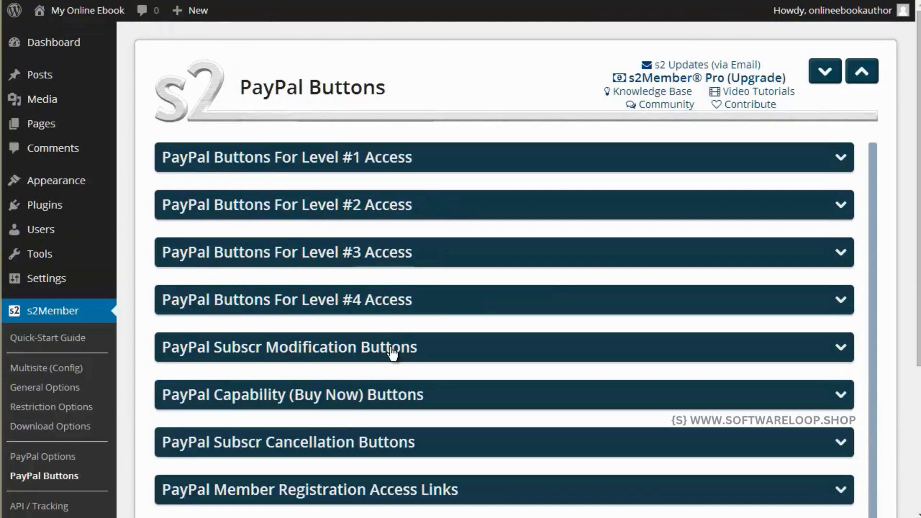
left_click(411, 164)
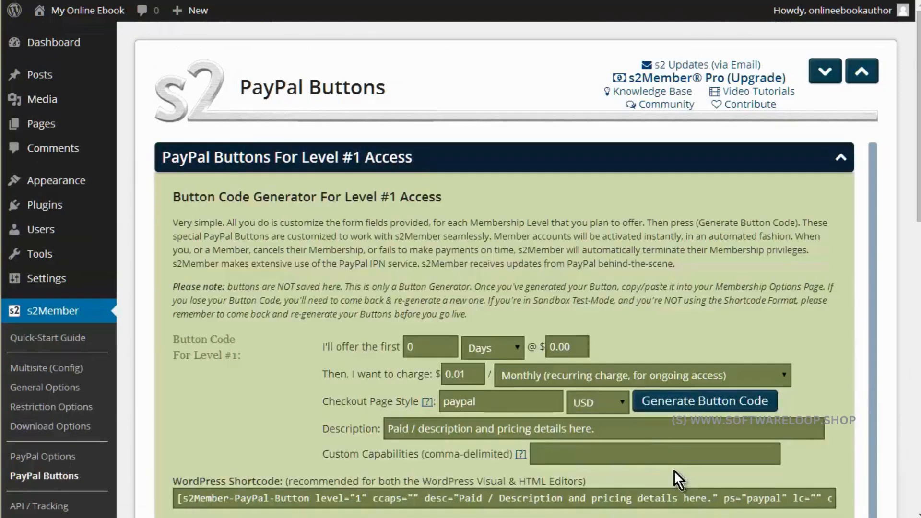
scroll(406, 252, "down", 3)
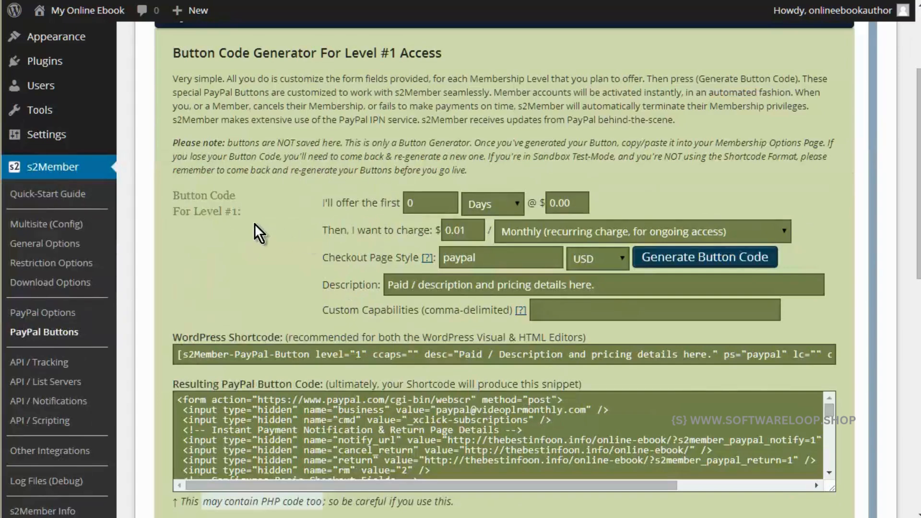
left_click_drag(468, 227, 249, 226)
type("9.97")
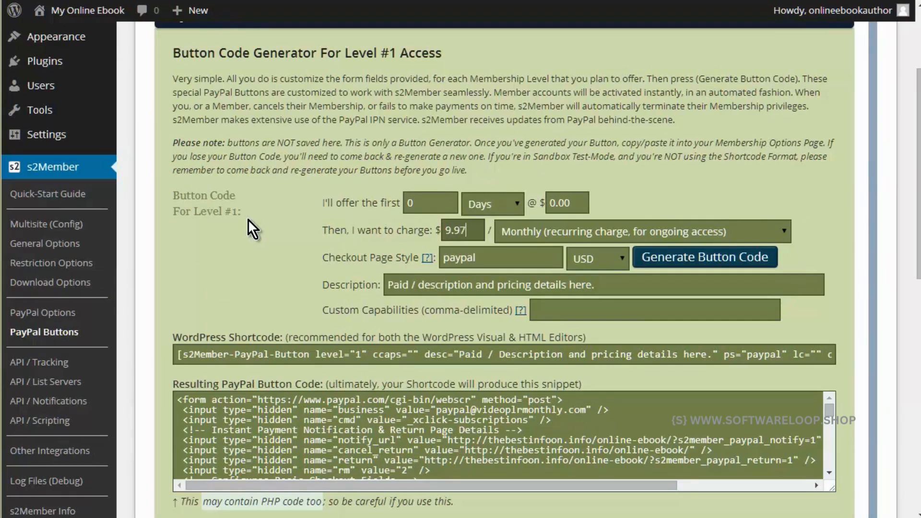
key("Tab")
Set the Level #1 button's billing term to One Time (for lifetime access, non-recurring, no trial)
left_click(784, 230)
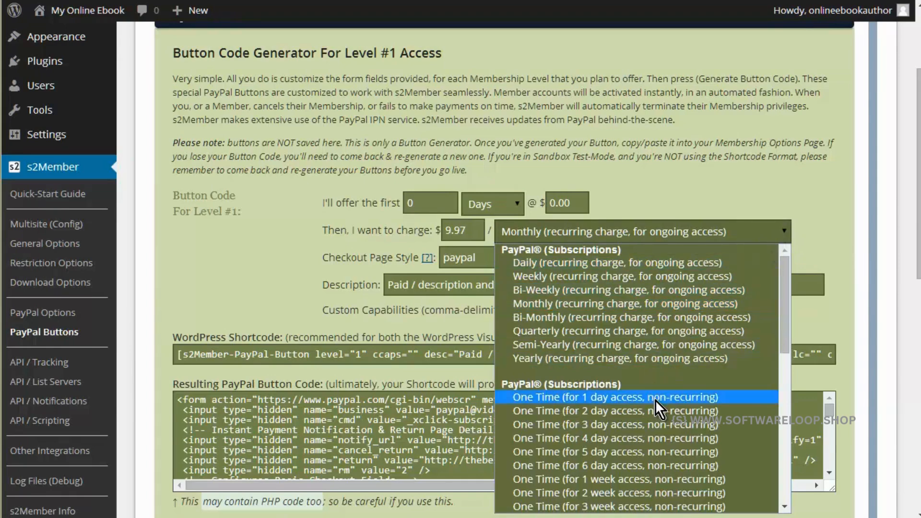
scroll(655, 399, "down", 3)
scroll(652, 441, "down", 5)
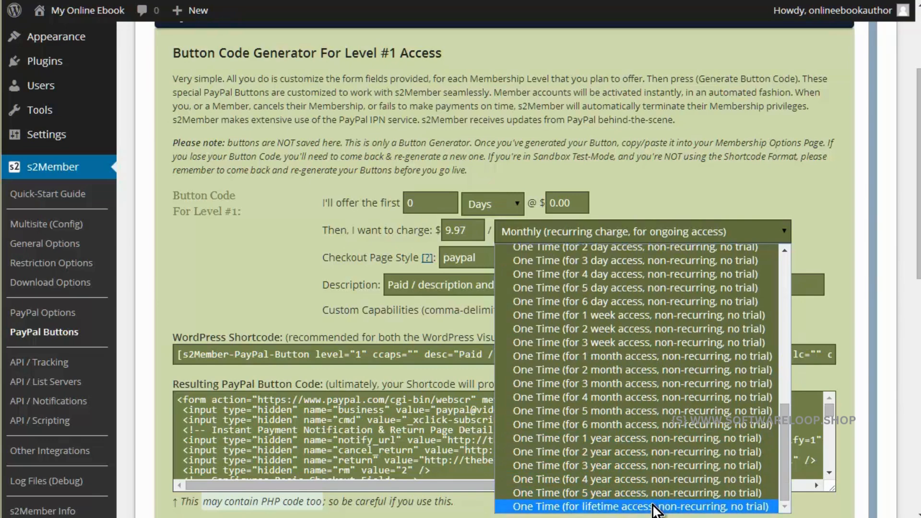
left_click(652, 506)
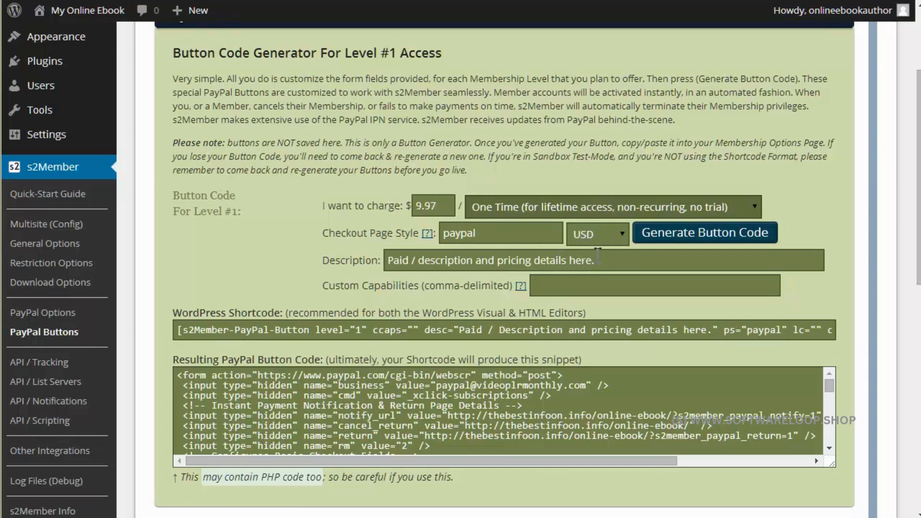
Replace the button description with "Get access to the ebook" and generate the Level #1 button code
left_click_drag(593, 259, 280, 253)
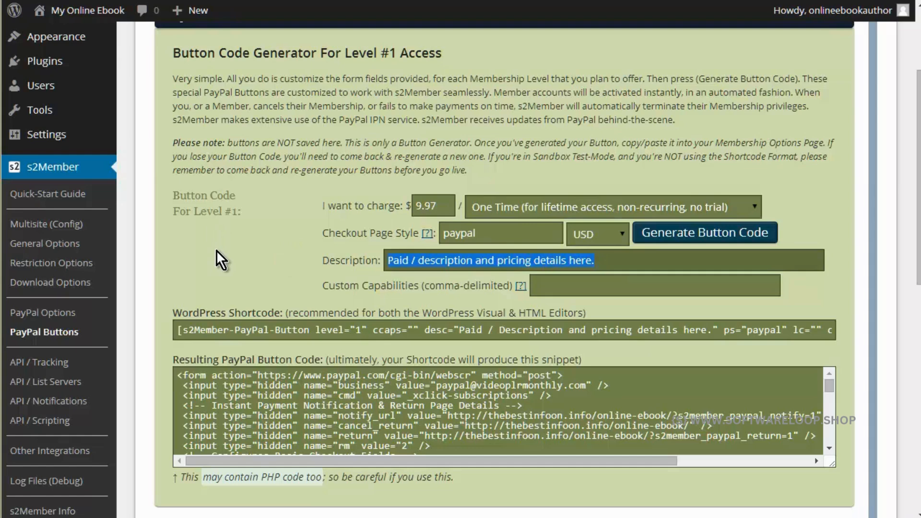
type("Get a")
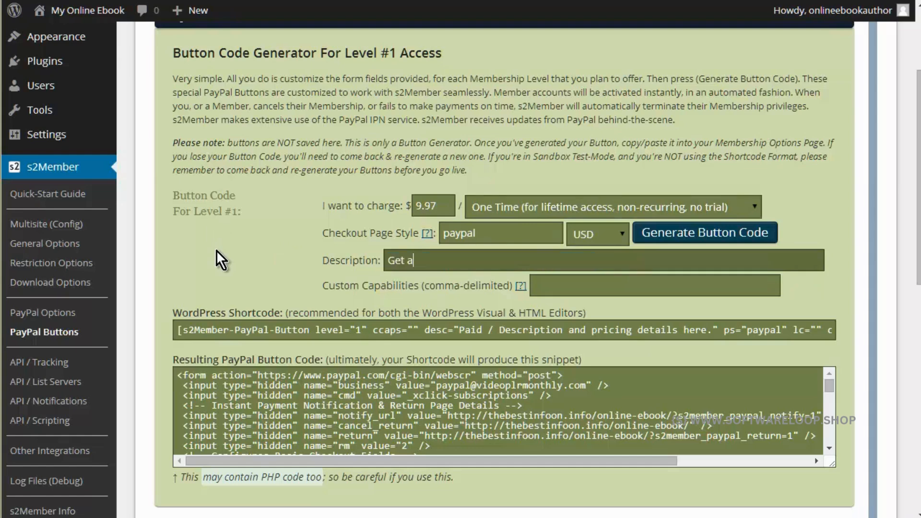
type("ccess to the ebook")
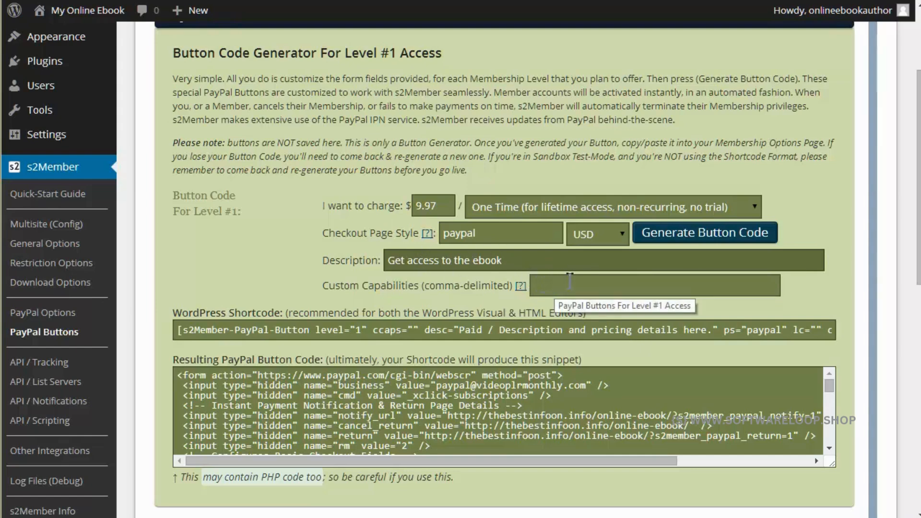
scroll(569, 281, "down", 2)
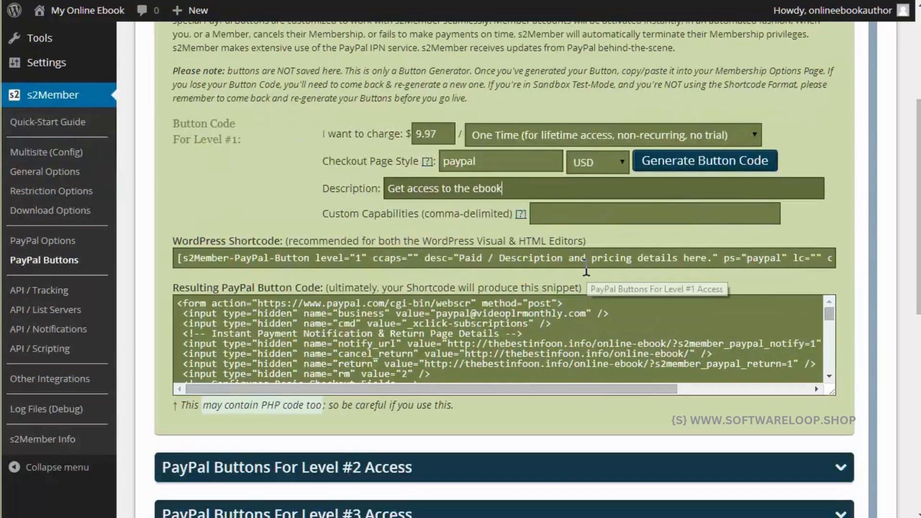
left_click(712, 162)
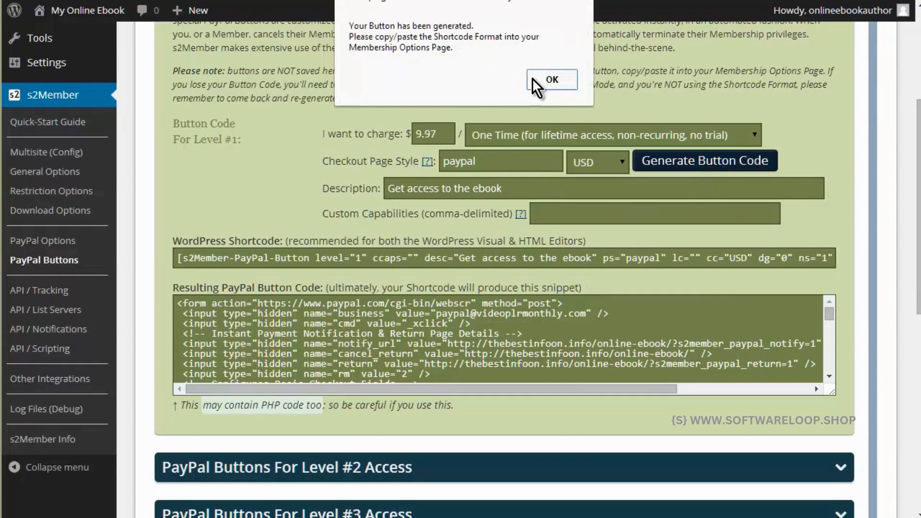
left_click(551, 80)
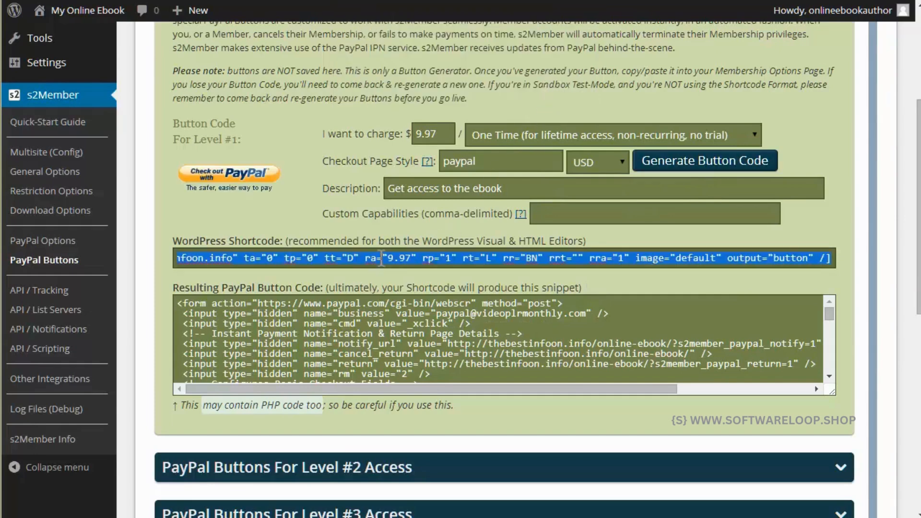
Copy the generated WordPress shortcode and open the "Get Your Copy Now." page for editing
right_click(382, 260)
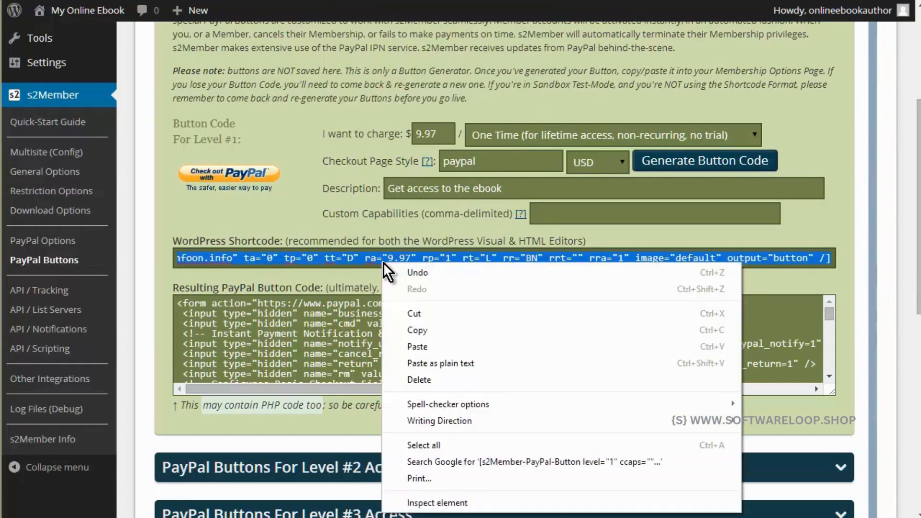
left_click(440, 330)
scroll(319, 199, "up", 5)
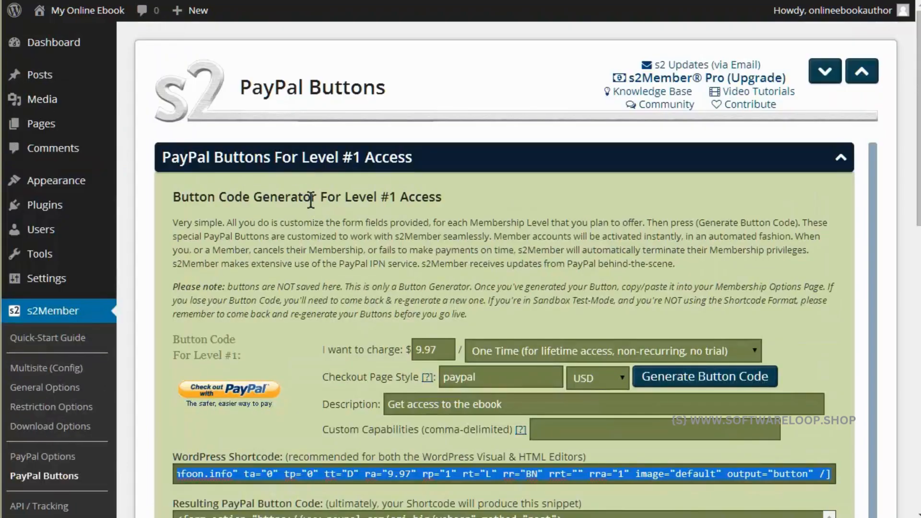
mouse_move(42, 131)
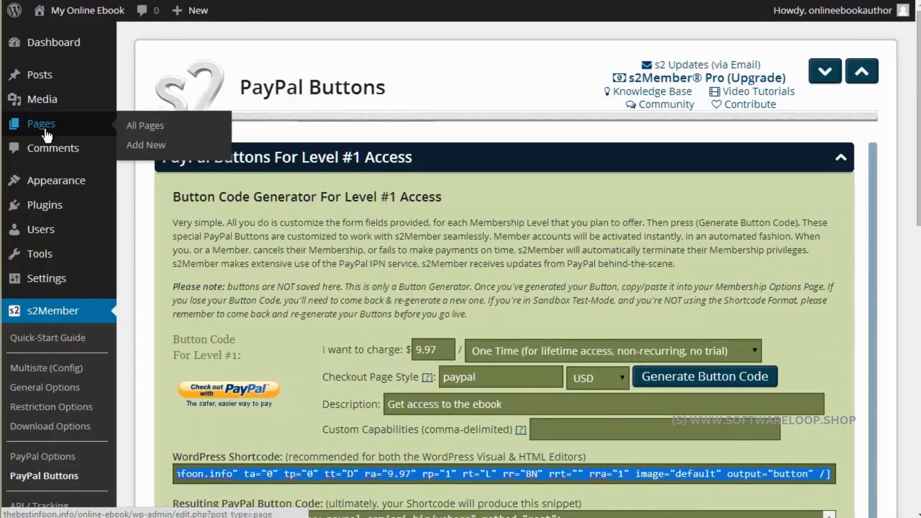
left_click(144, 125)
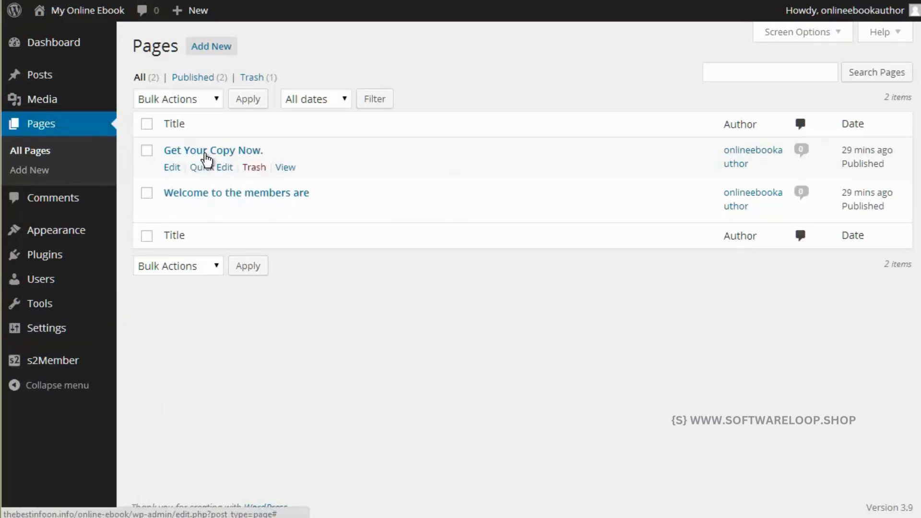
left_click(172, 167)
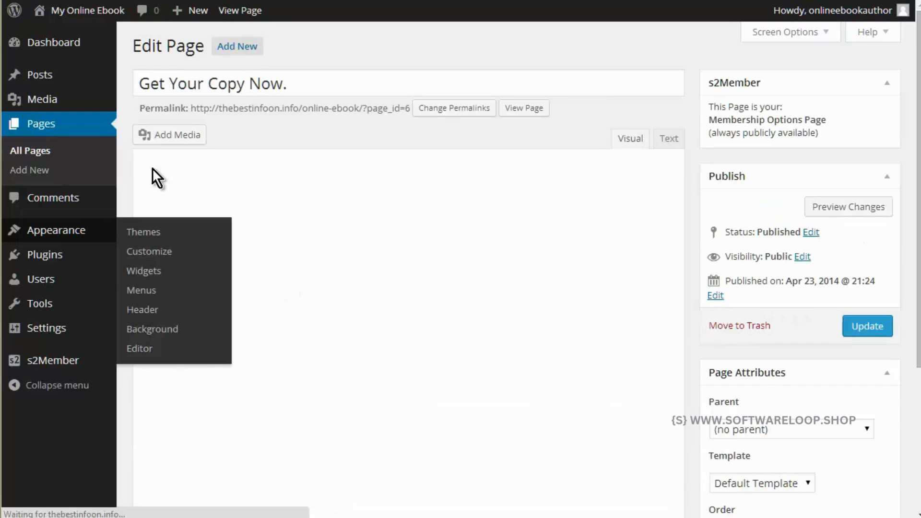
Write "Some more info" in the page body and, after a blank gap, "Only $9.97 for lifetime access."
left_click(215, 221)
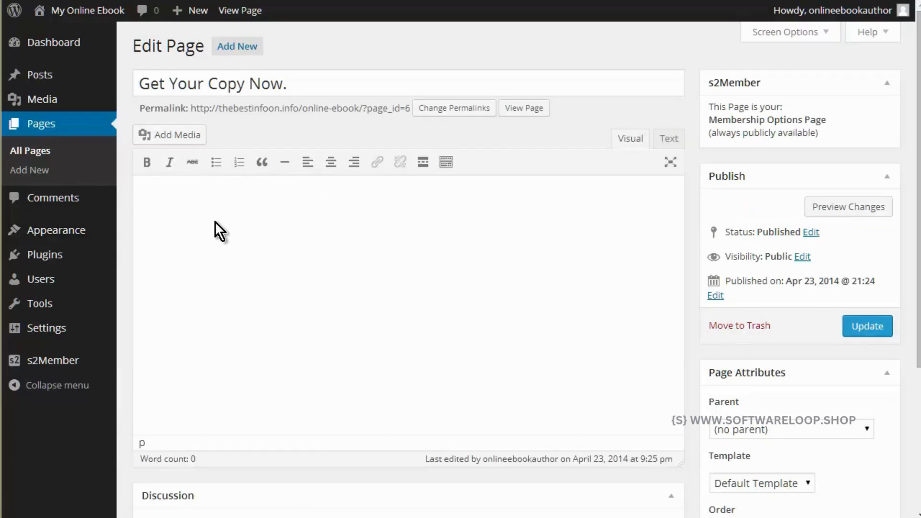
type("Some more info")
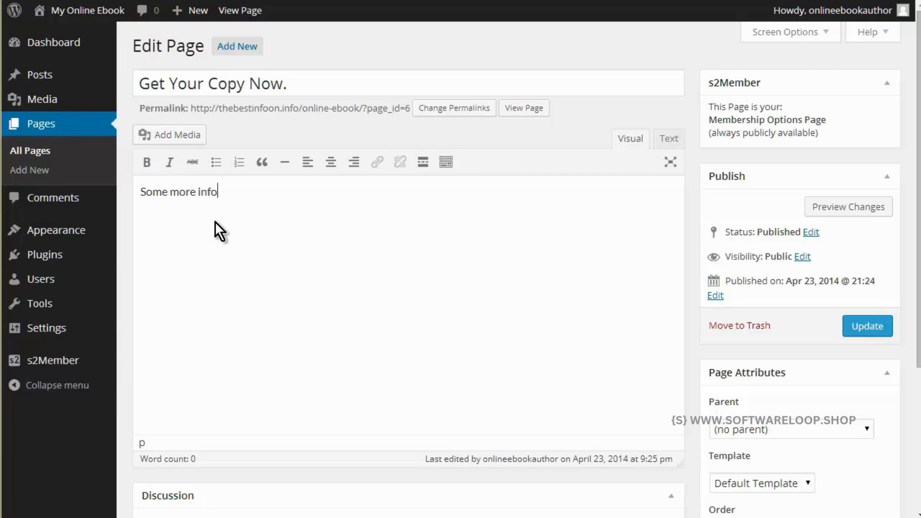
key("Return")
key("Return")
type("Only $9.97 for ")
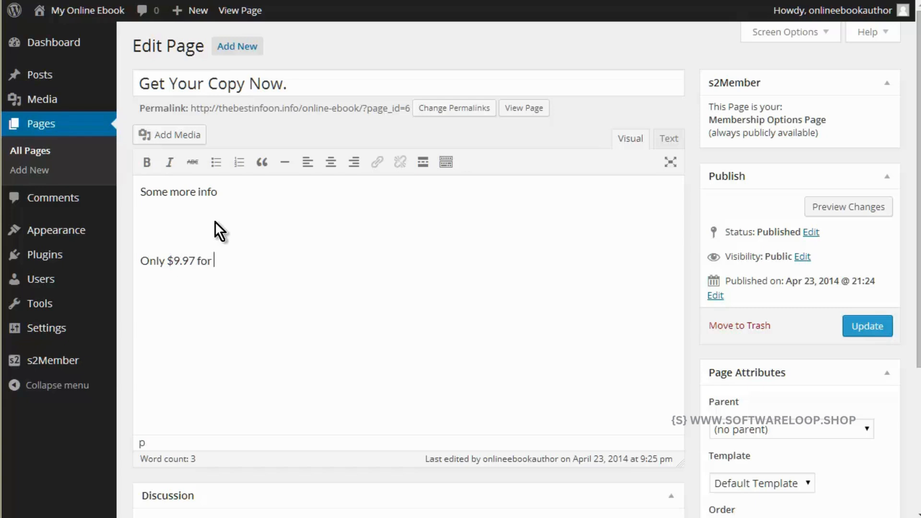
type("lifetim")
type("e accr")
type("es")
key("BackSpace")
key("BackSpace")
key("BackSpace")
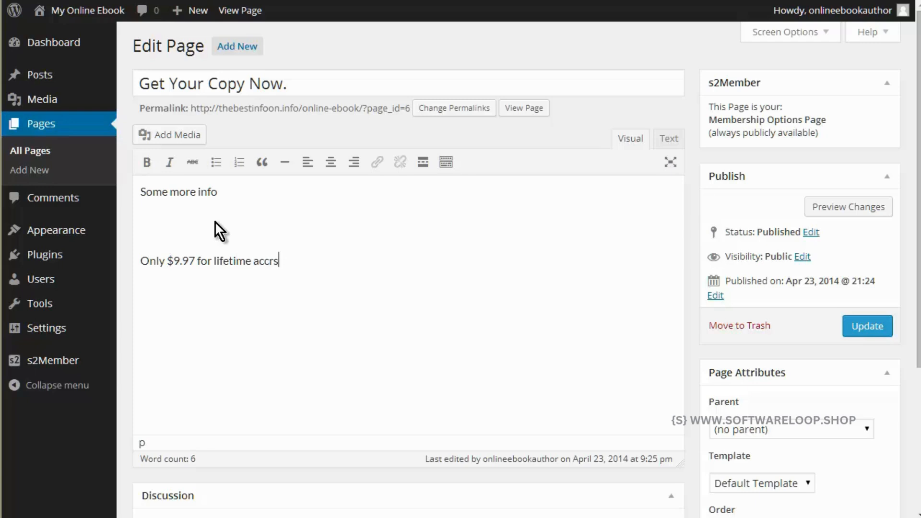
type("ess.")
Paste the s2Member PayPal button shortcode below the price line and update the page
key("Return")
key("ctrl+v")
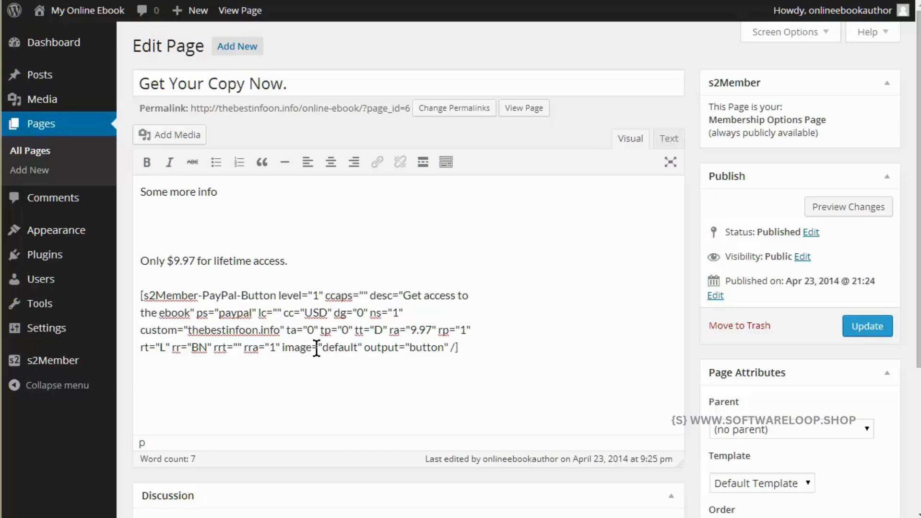
mouse_move(322, 349)
left_mouse_down()
mouse_move(441, 349)
mouse_move(322, 347)
left_mouse_up()
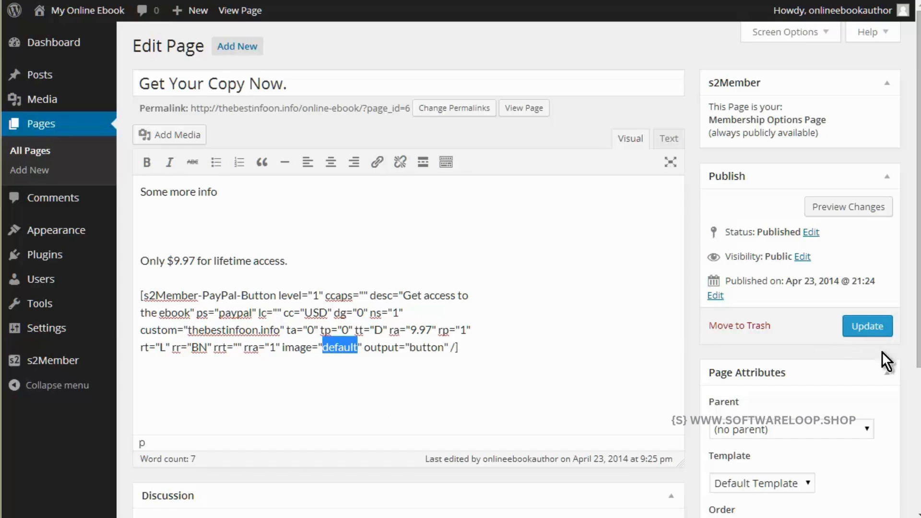
left_click(867, 327)
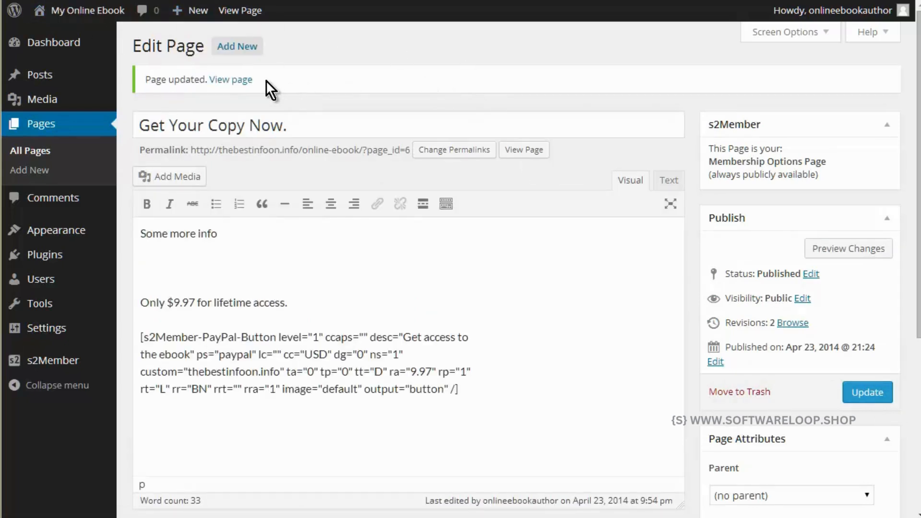
View the updated "Get Your Copy Now." page on the site and test its PayPal checkout button
left_click(230, 81)
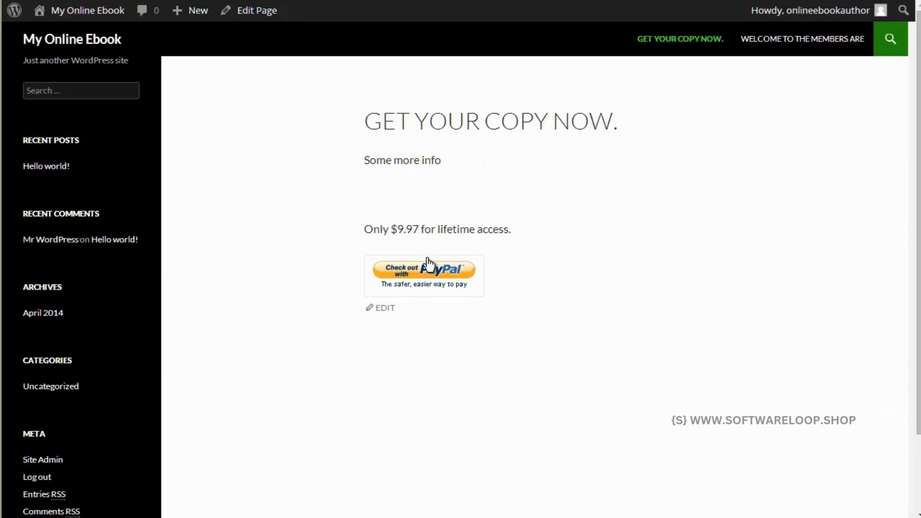
left_click(428, 272)
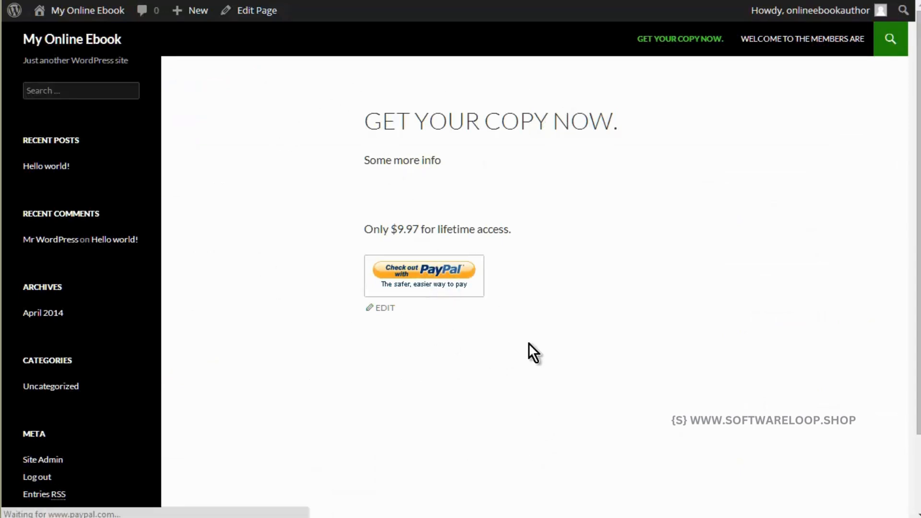